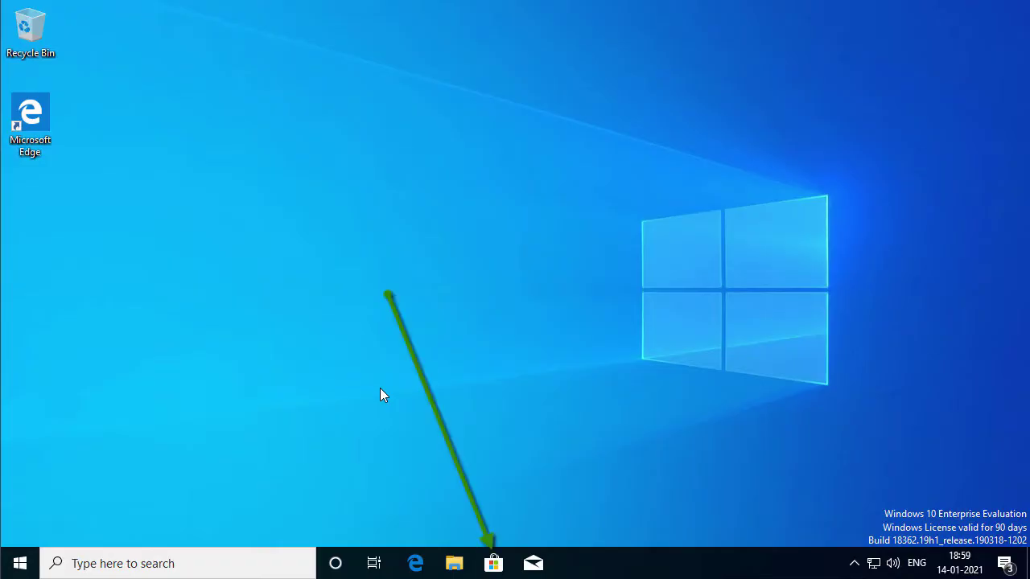
Go to Your info in account settings and choose to sign in with a Microsoft account instead
click(854, 563)
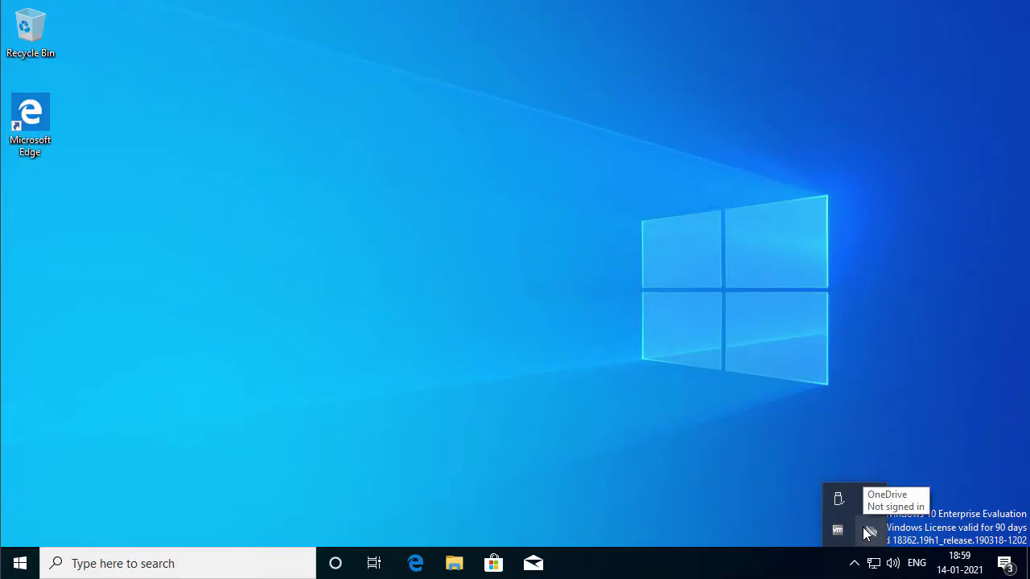
click(431, 362)
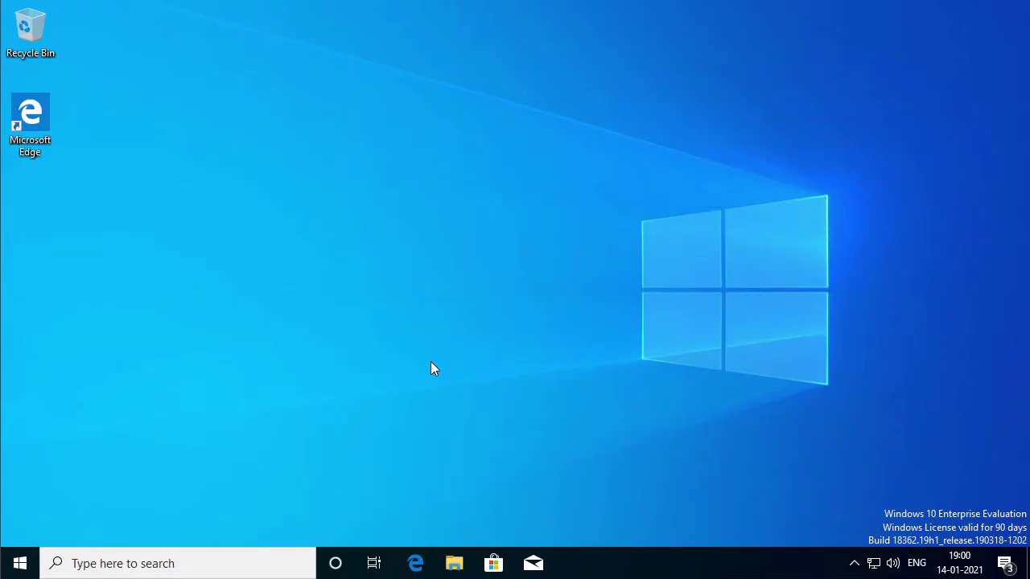
click(20, 562)
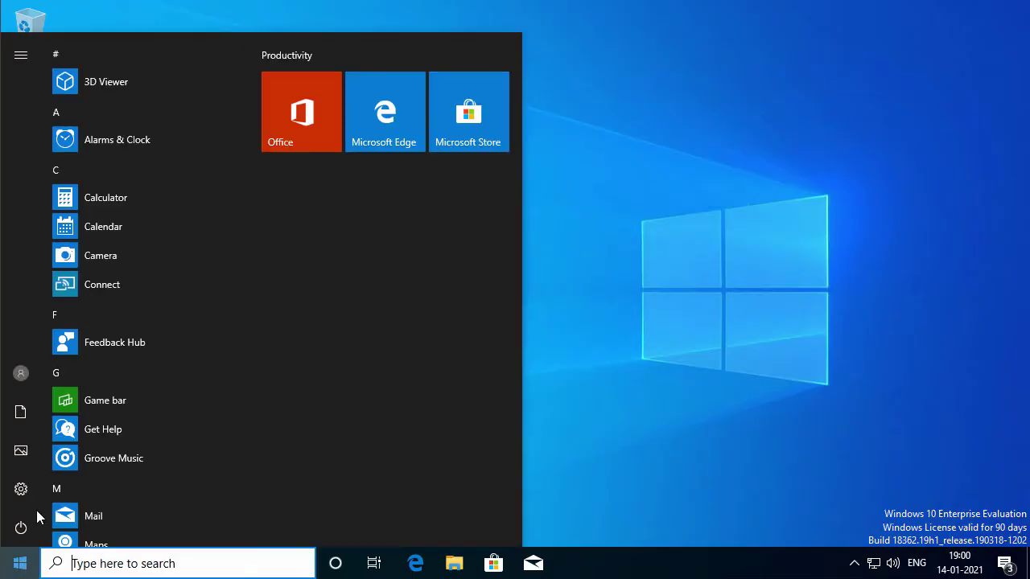
click(22, 373)
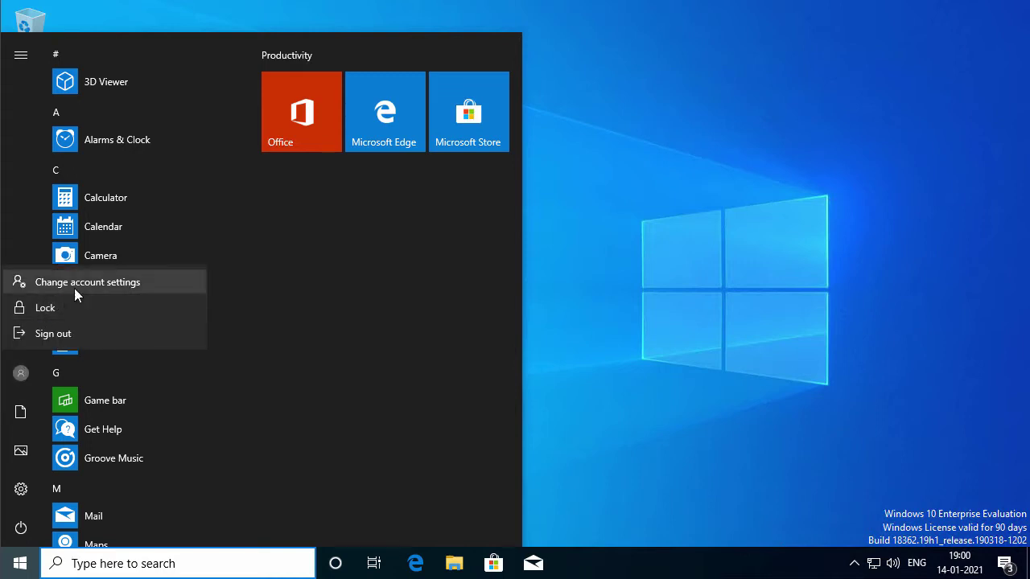
click(153, 283)
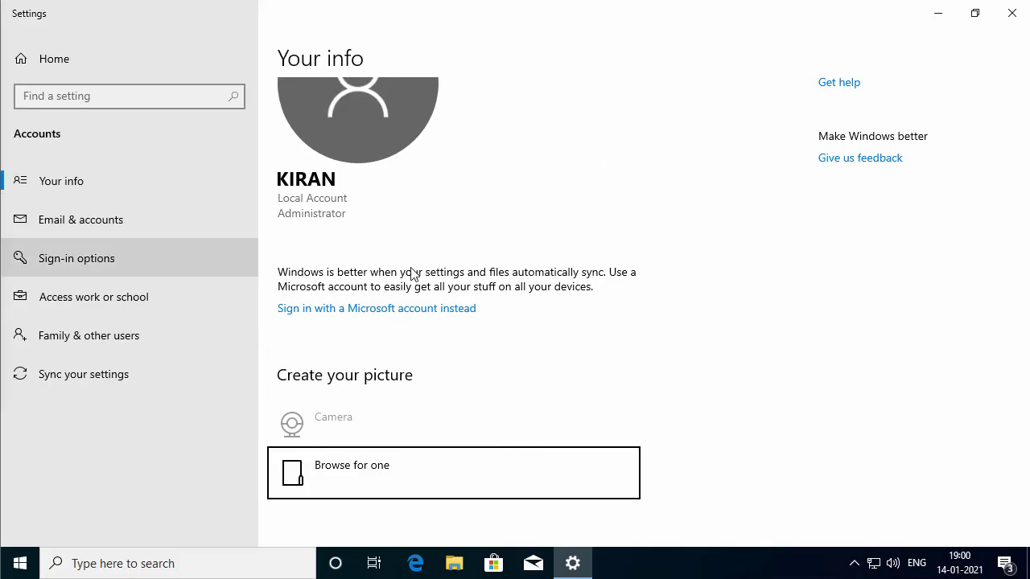
click(368, 310)
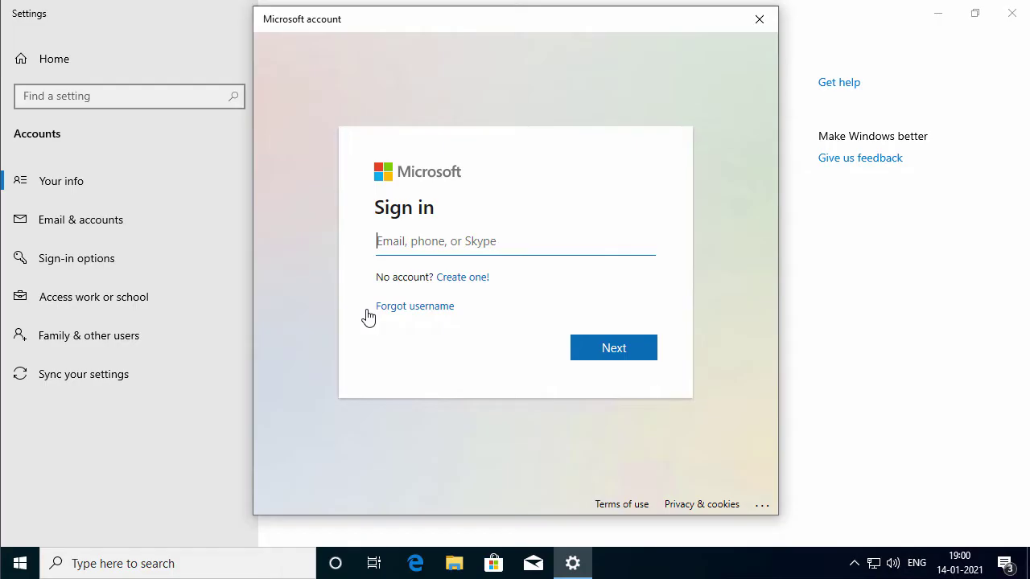
Start a new Microsoft account with the user's e-mail address and type a new password
click(455, 278)
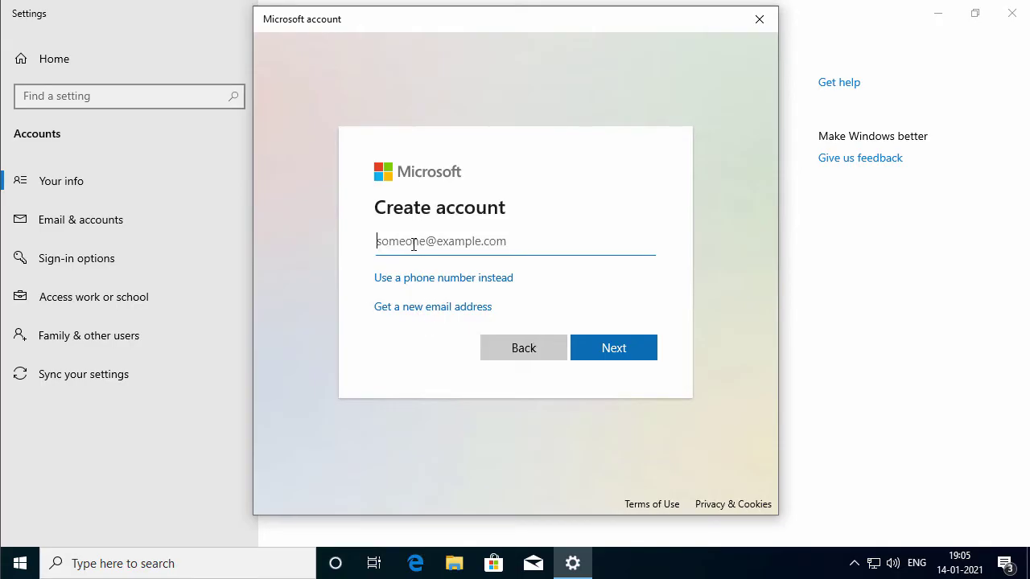
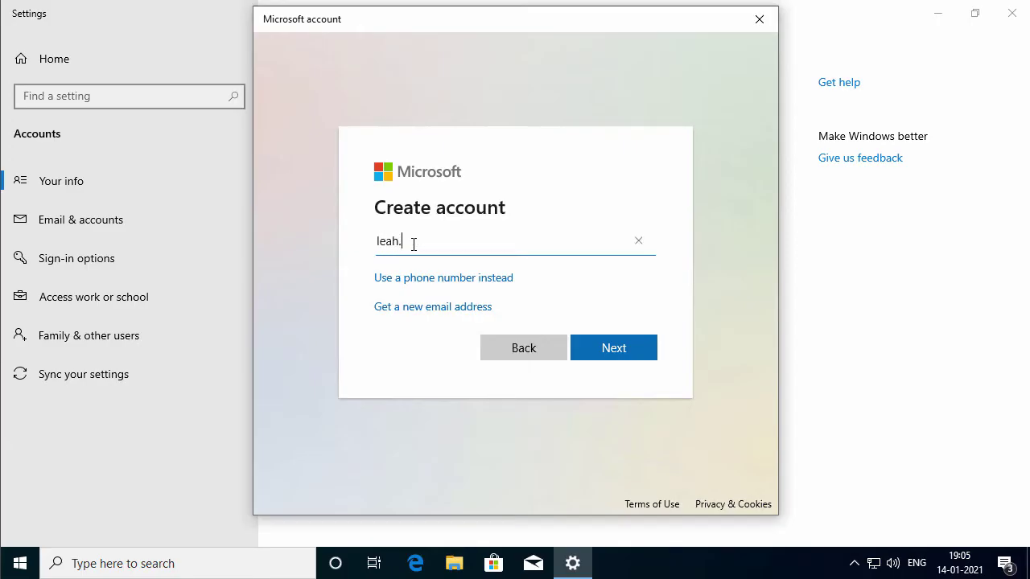
click(636, 359)
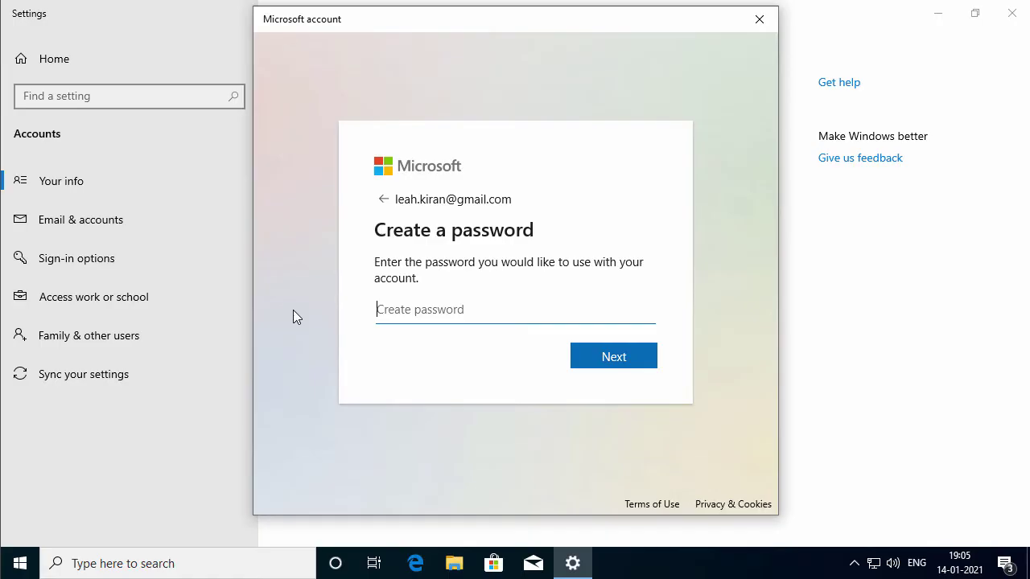
text(•••••••••)
Submit the password and enter the user's first and last name
click(607, 362)
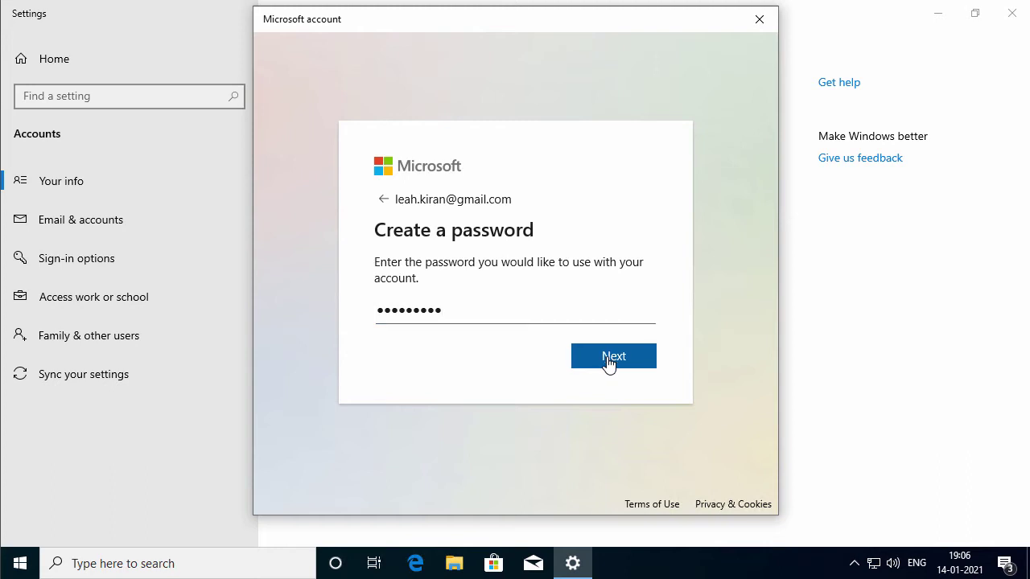
key(Tab)
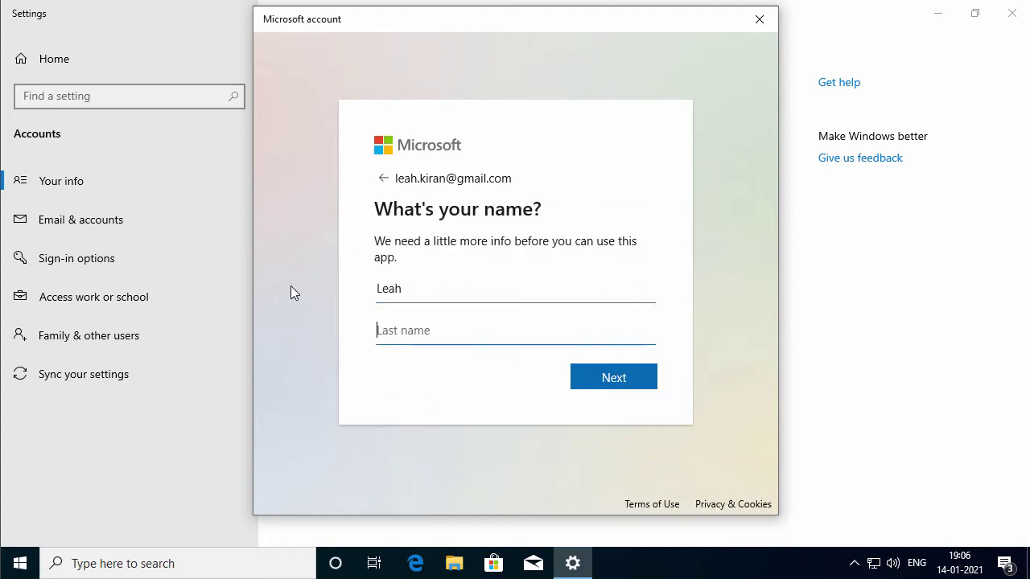
key(Return)
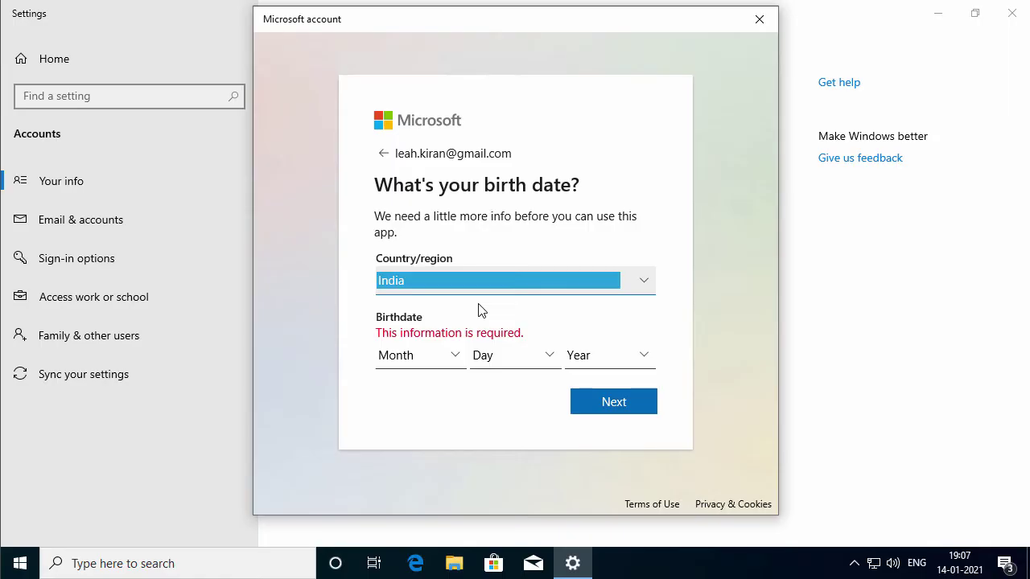
Set the birth date to May 19, 2012 and submit it
click(437, 360)
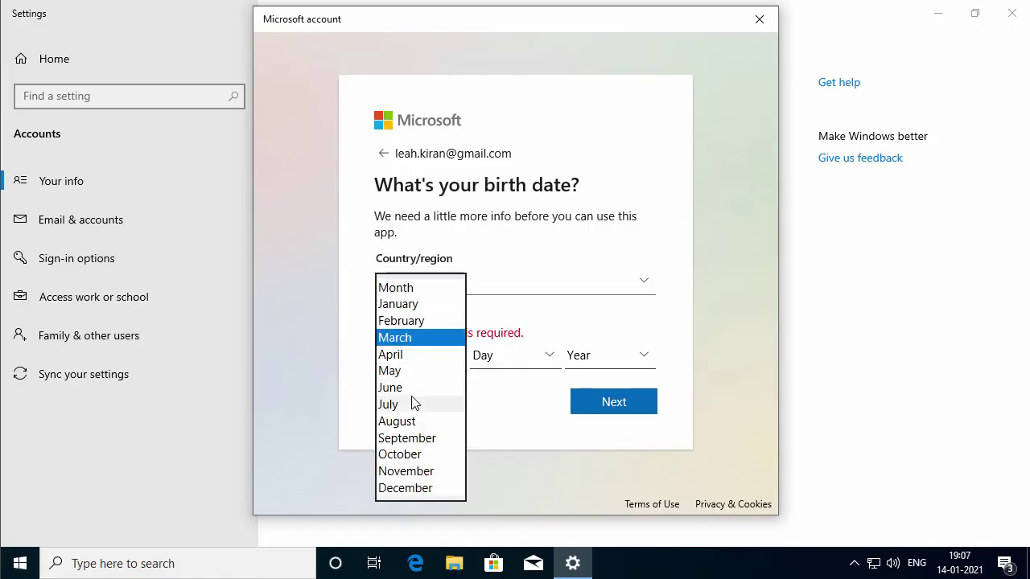
click(406, 373)
click(489, 359)
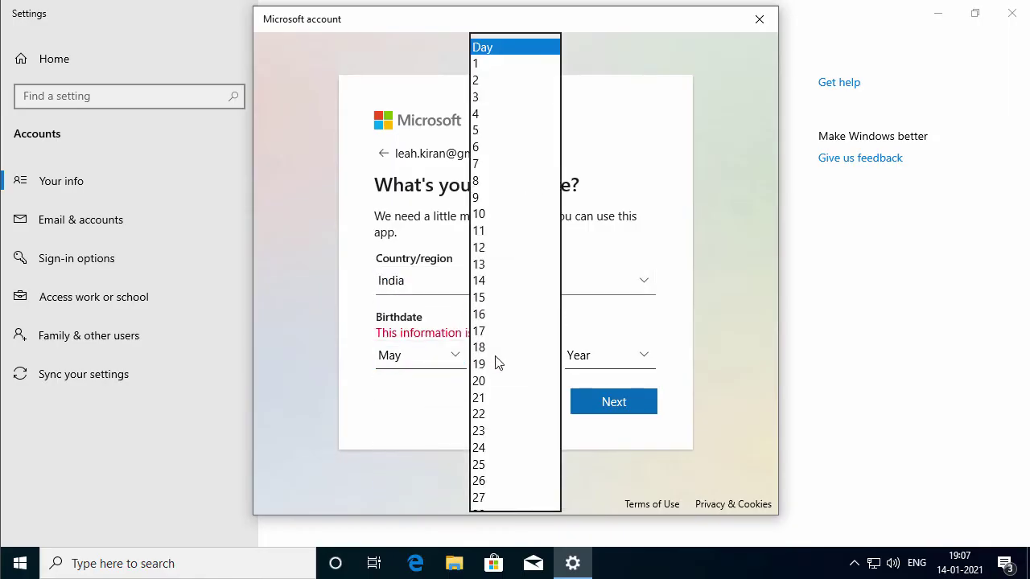
click(494, 366)
click(622, 361)
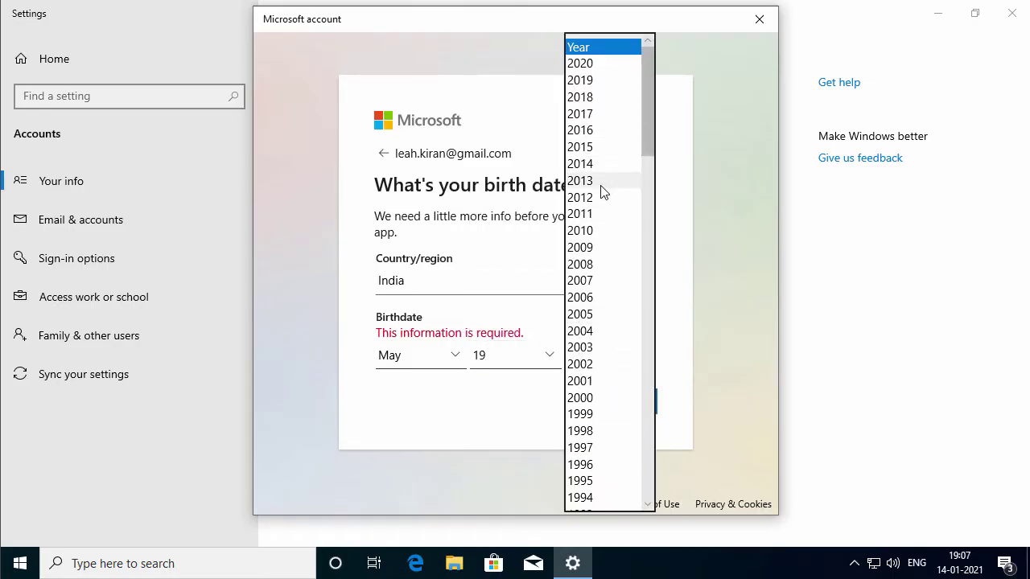
click(603, 199)
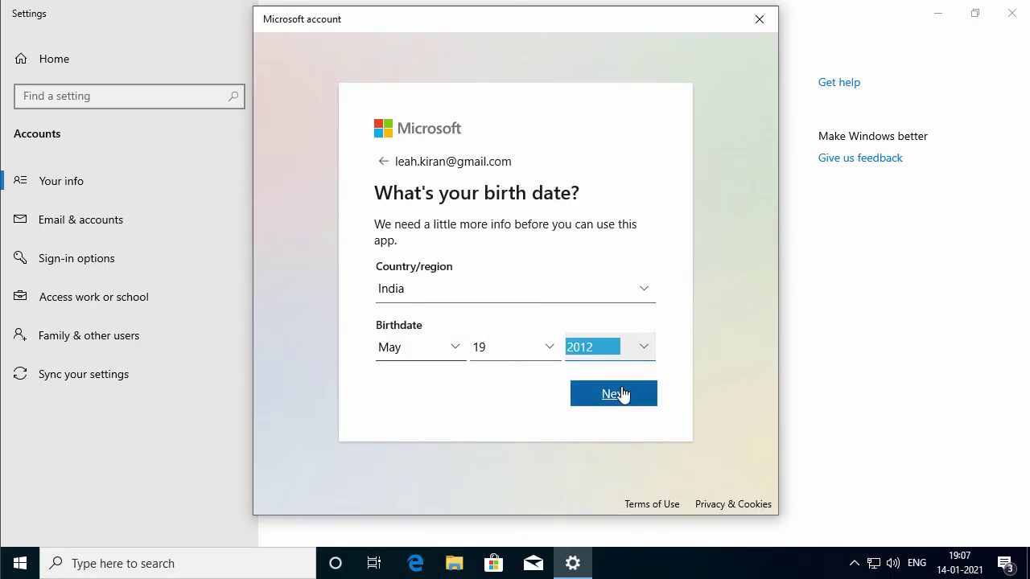
click(619, 394)
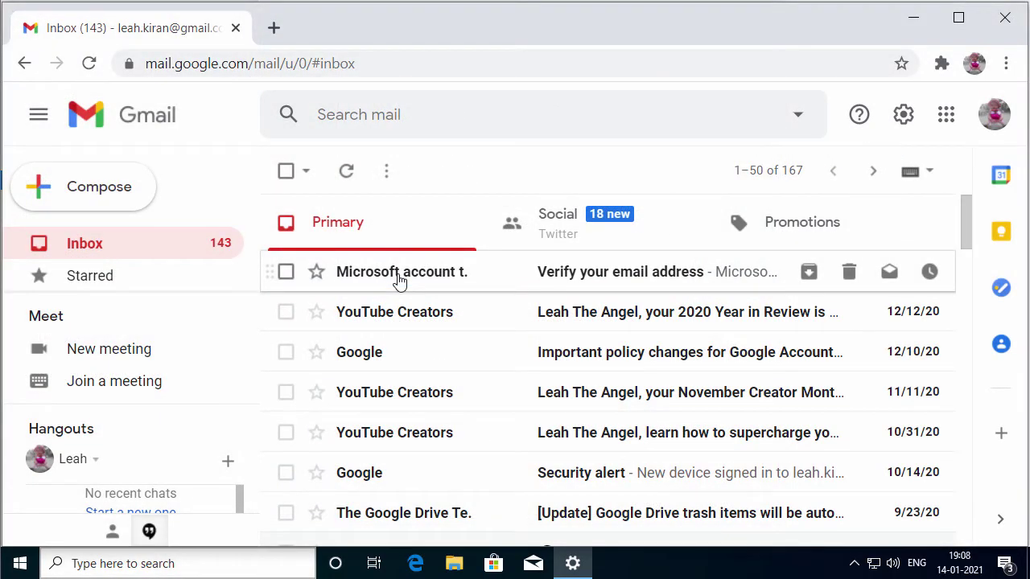
Copy the security code from Microsoft's verification e-mail in Gmail and return to Settings
click(399, 280)
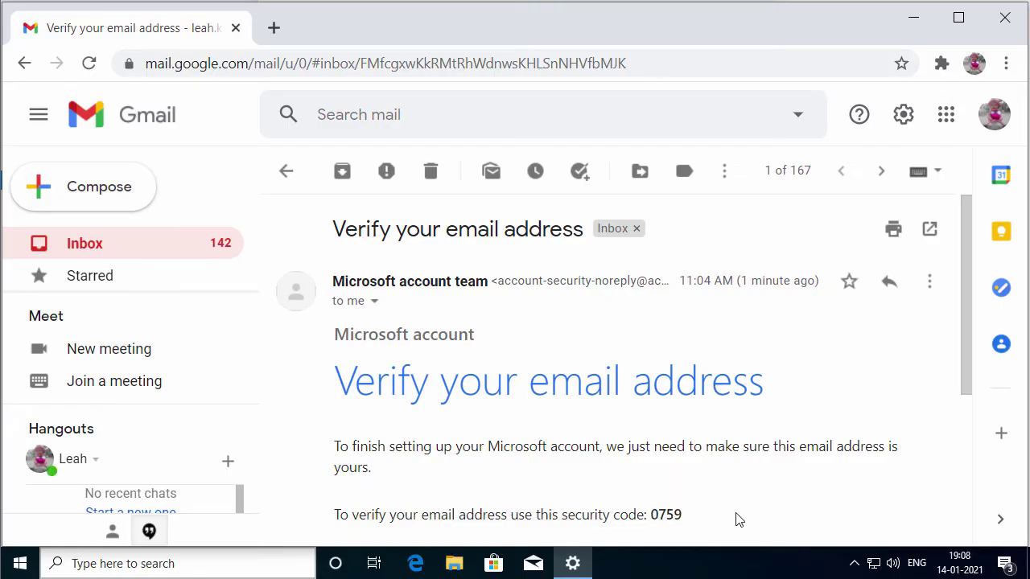
double_click(671, 515)
key(ctrl+c)
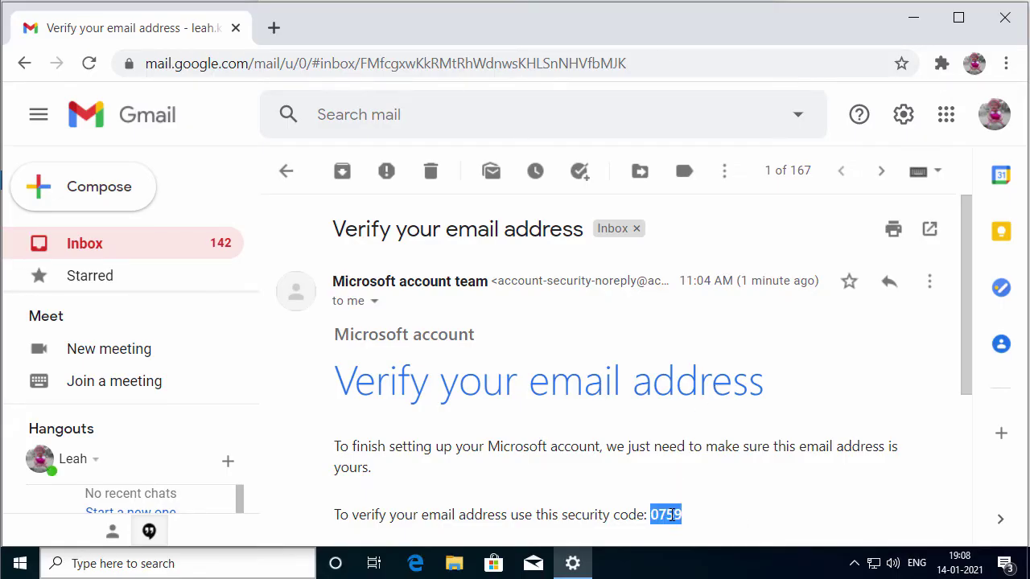
click(913, 17)
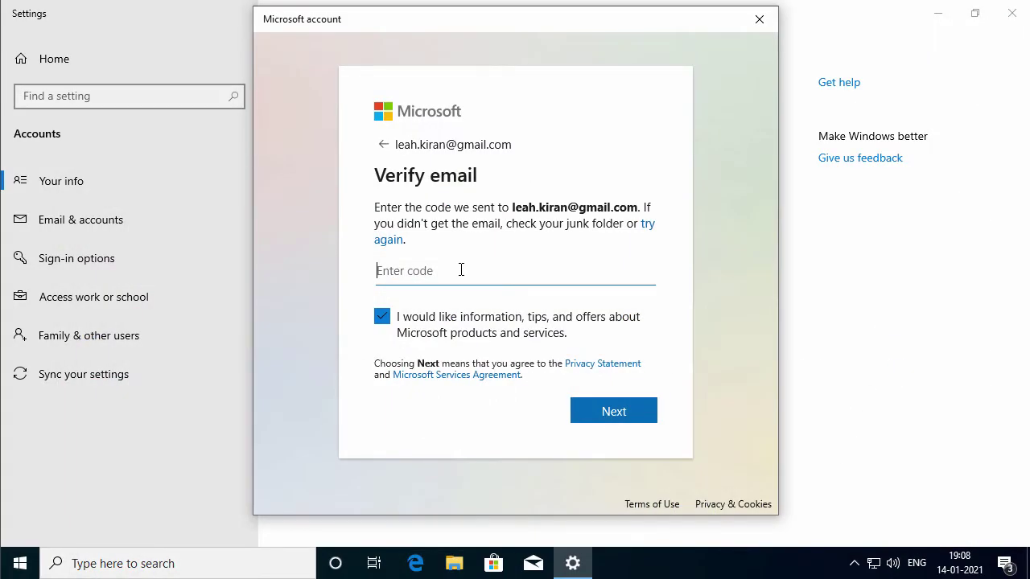
Paste the security code, then confirm the switch with the current Windows password
key(ctrl+v)
click(613, 408)
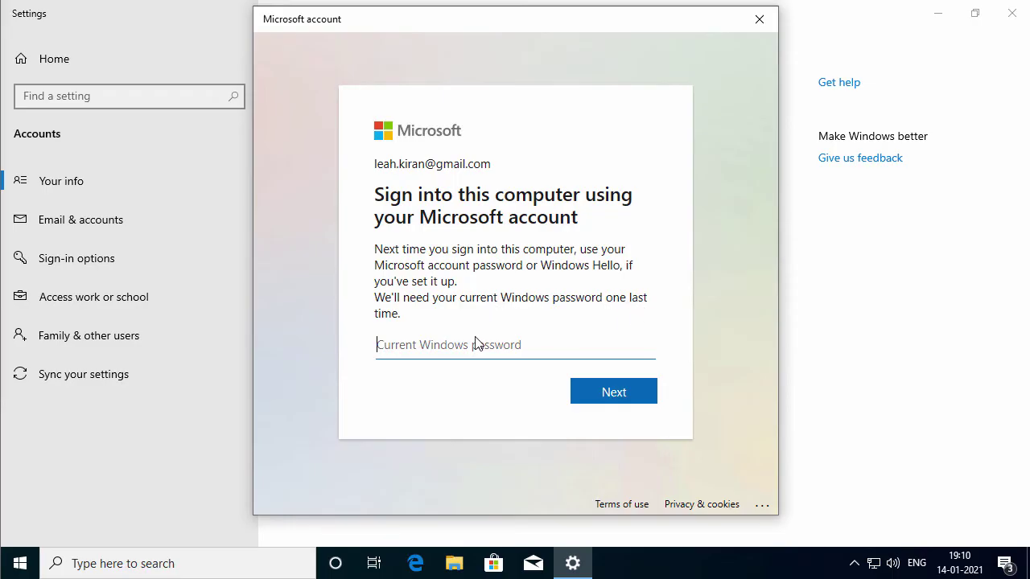
text(12345678)
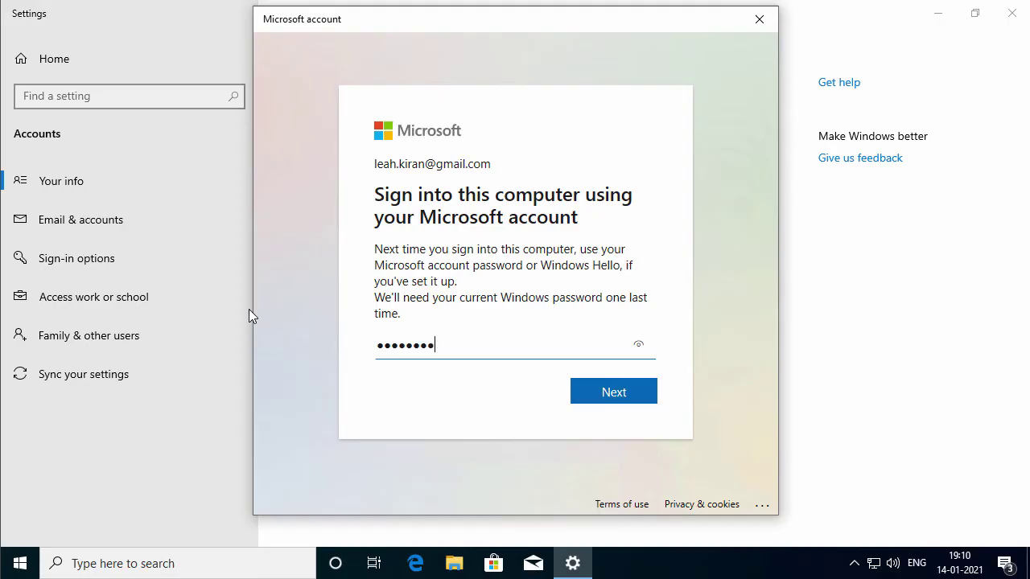
text(9)
click(645, 400)
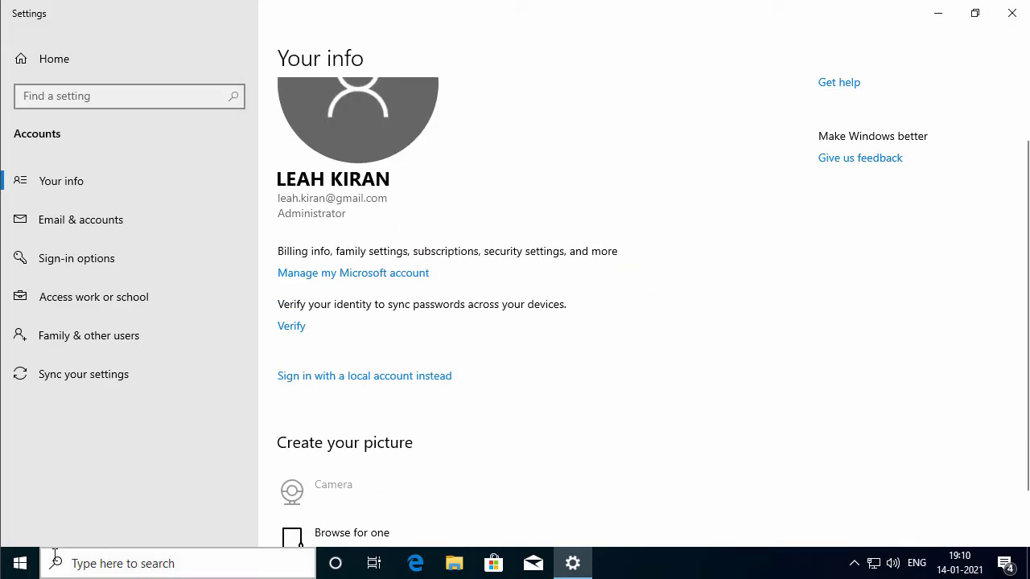
Restart the computer from the Start menu's power options
click(22, 573)
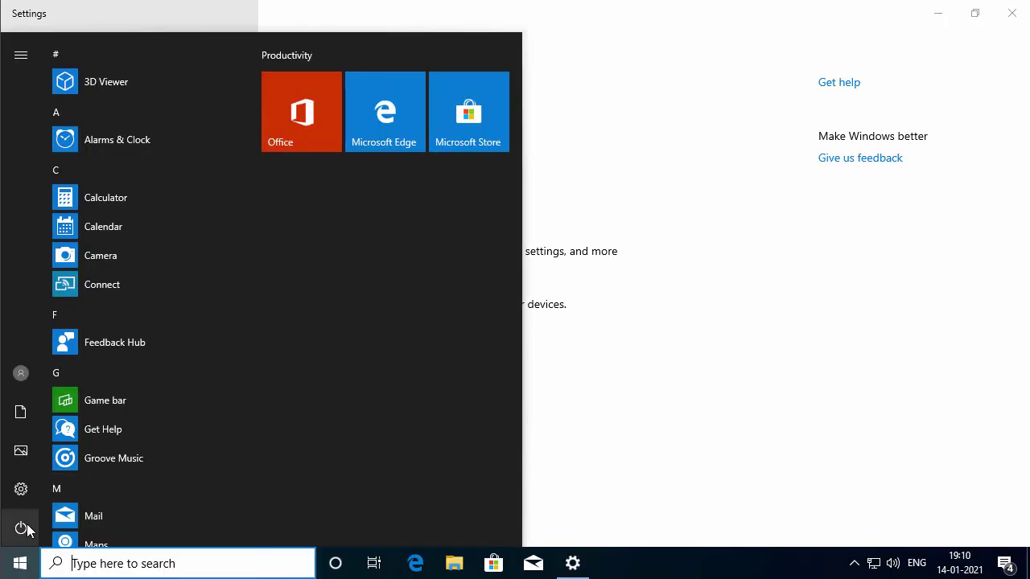
click(24, 528)
click(83, 483)
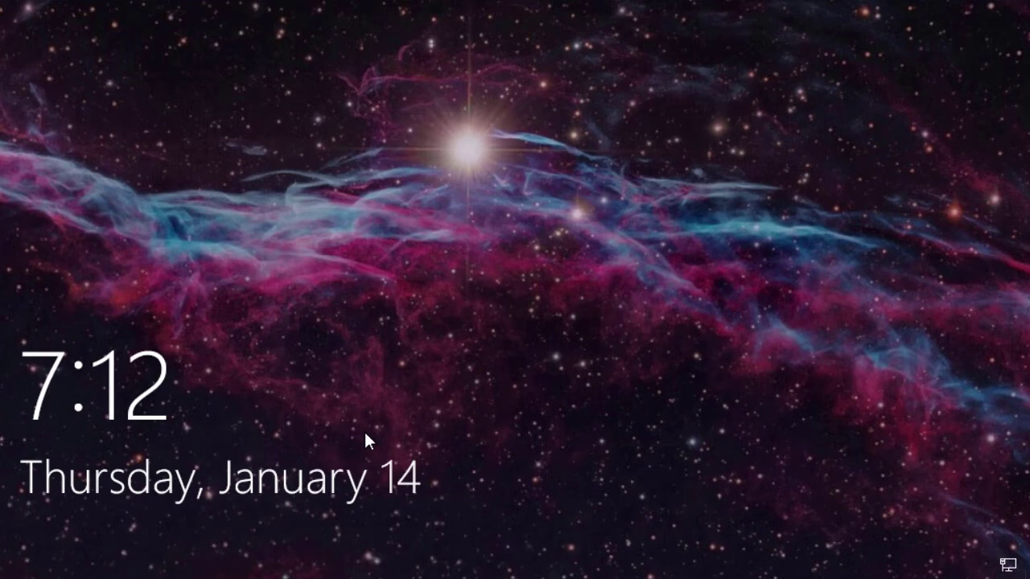
Sign back in with the account password to reach the desktop
click(365, 434)
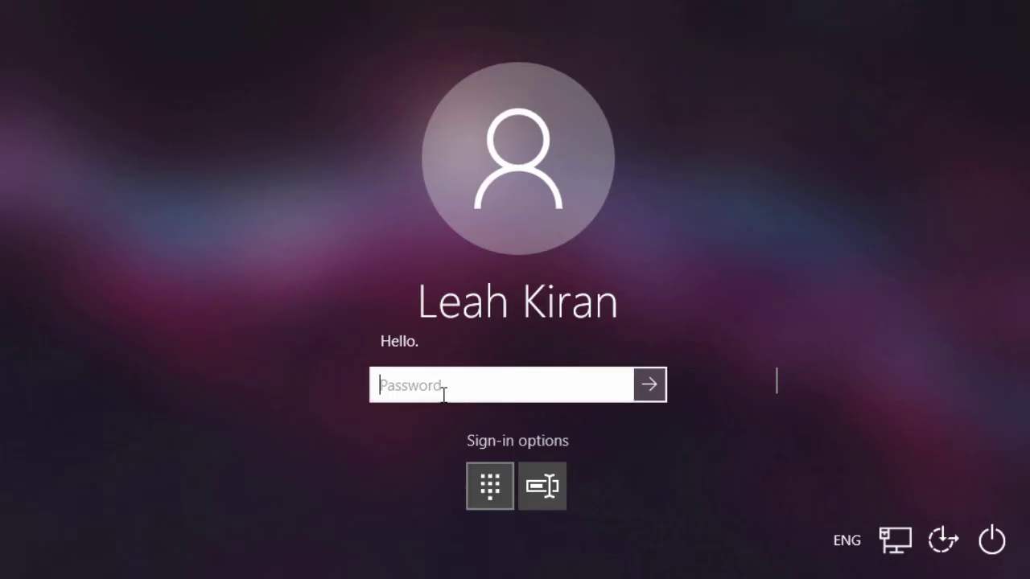
text(•••••••••)
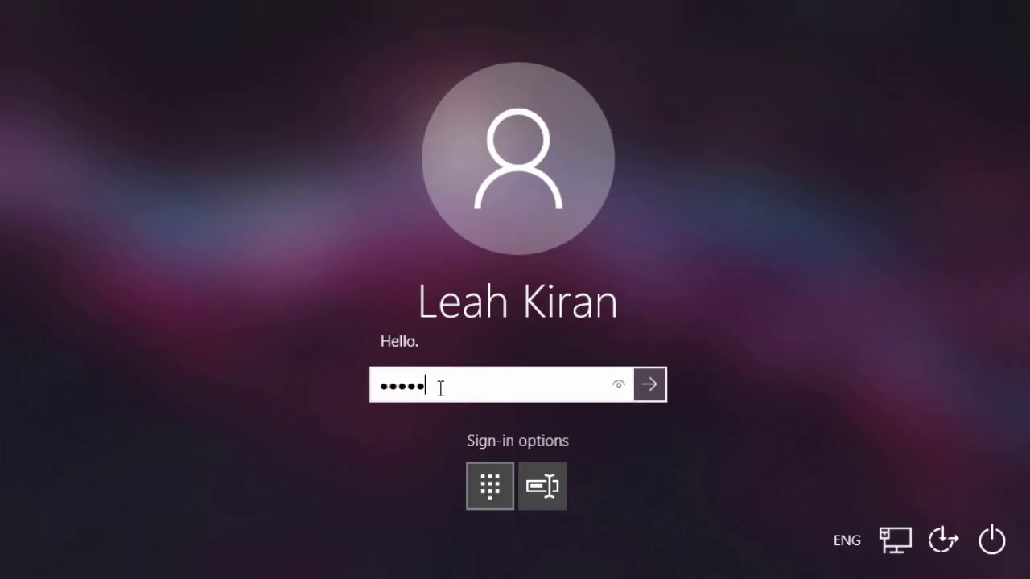
click(650, 384)
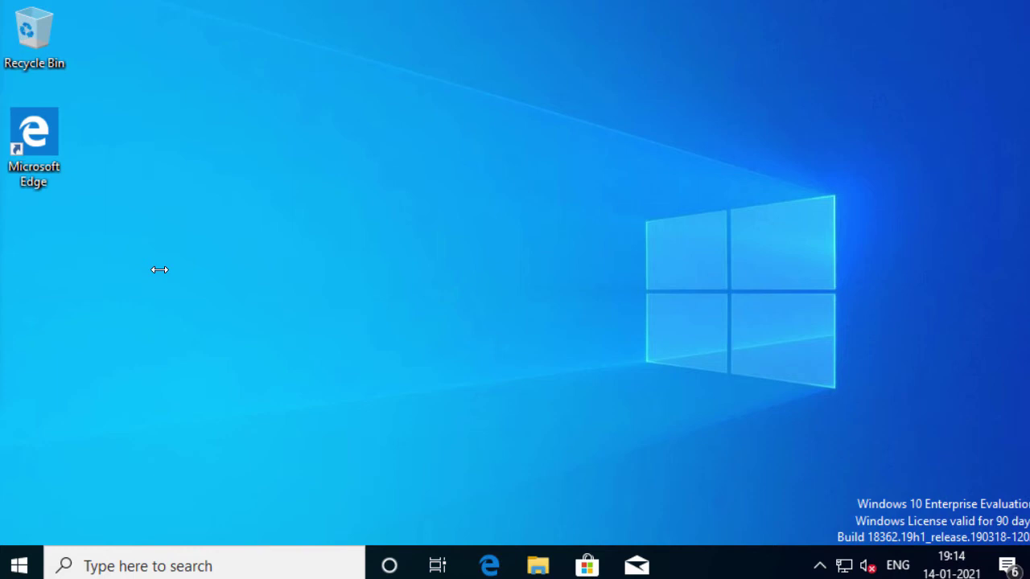
Open Your info in account settings and choose to sign in with a local account instead
click(19, 566)
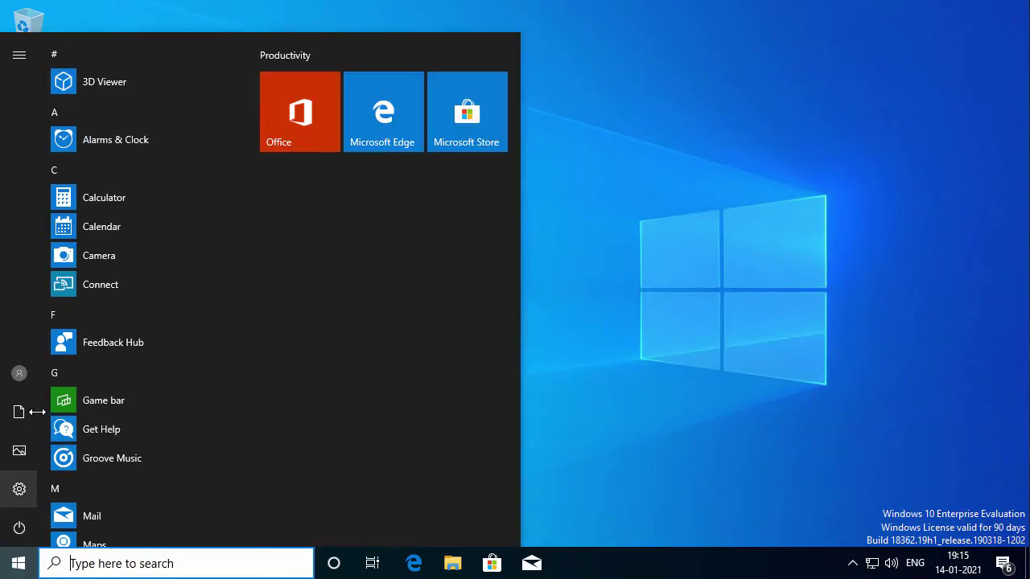
click(20, 375)
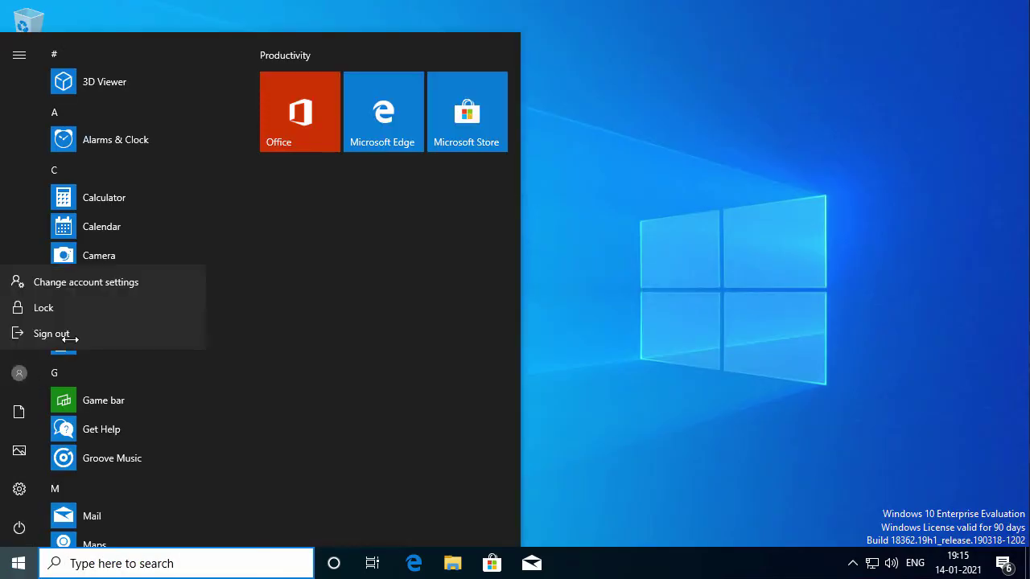
click(183, 276)
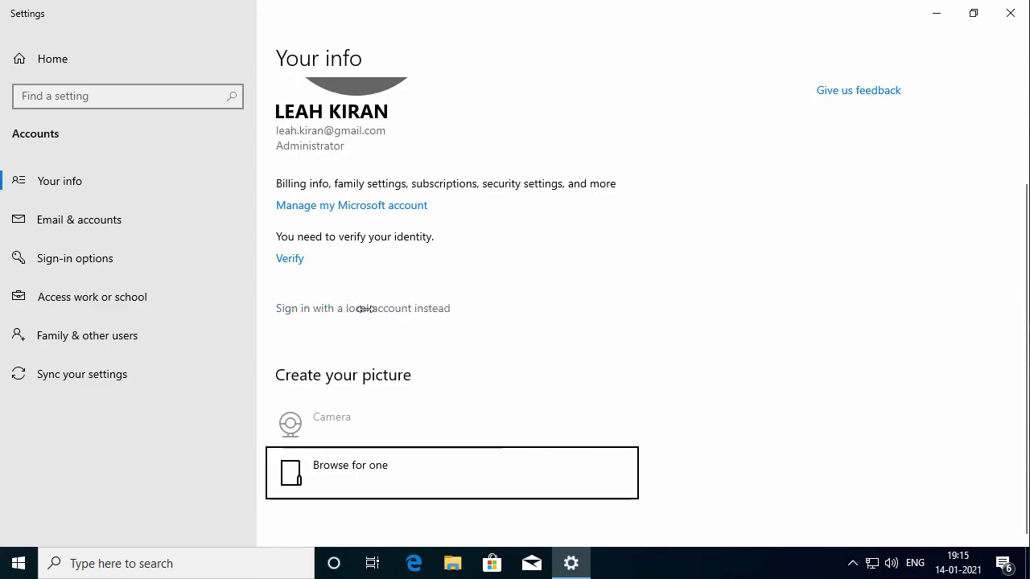
click(414, 307)
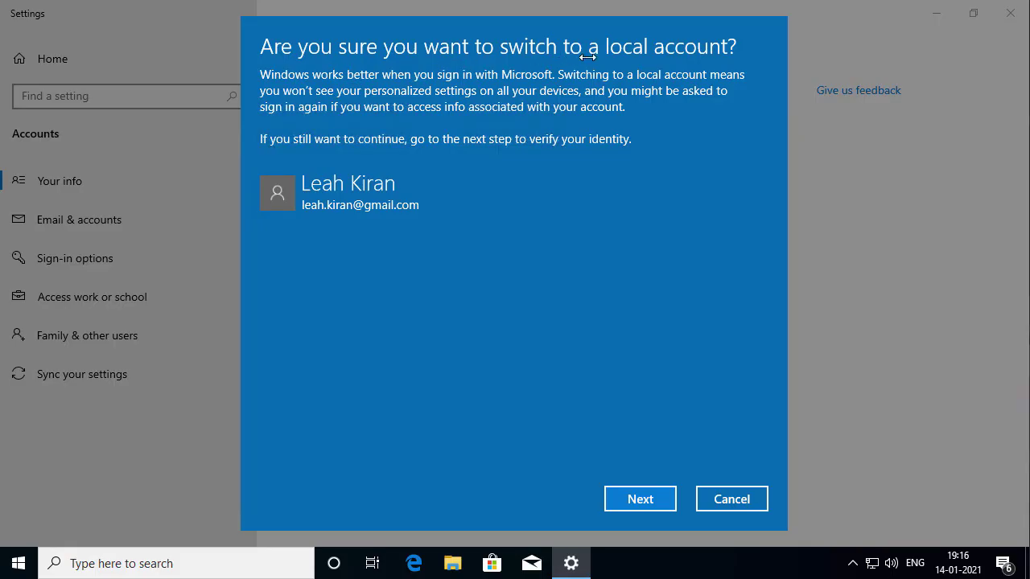
Verify identity with the current password and replace the prefilled user name with the new one
click(652, 493)
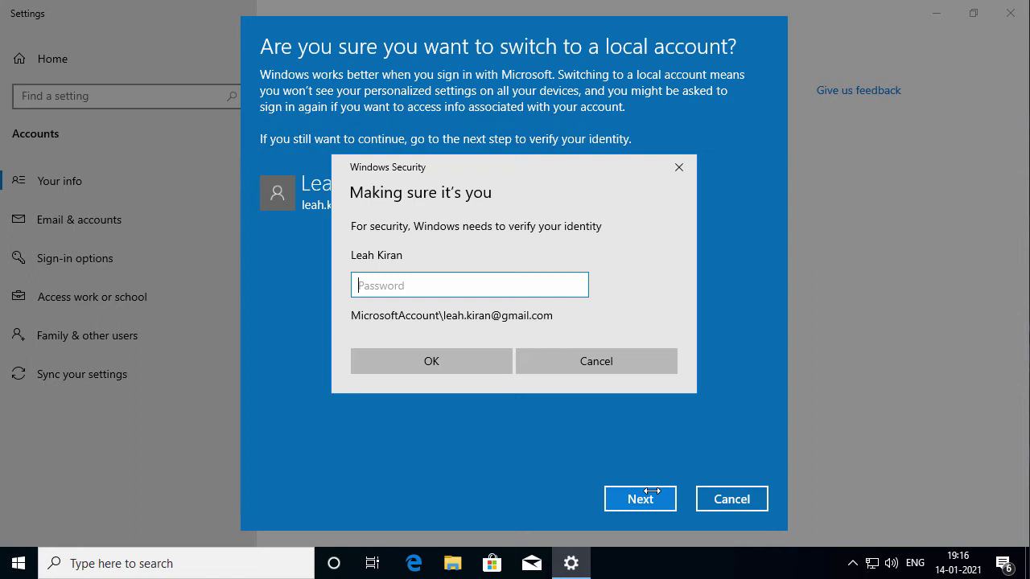
text(*********)
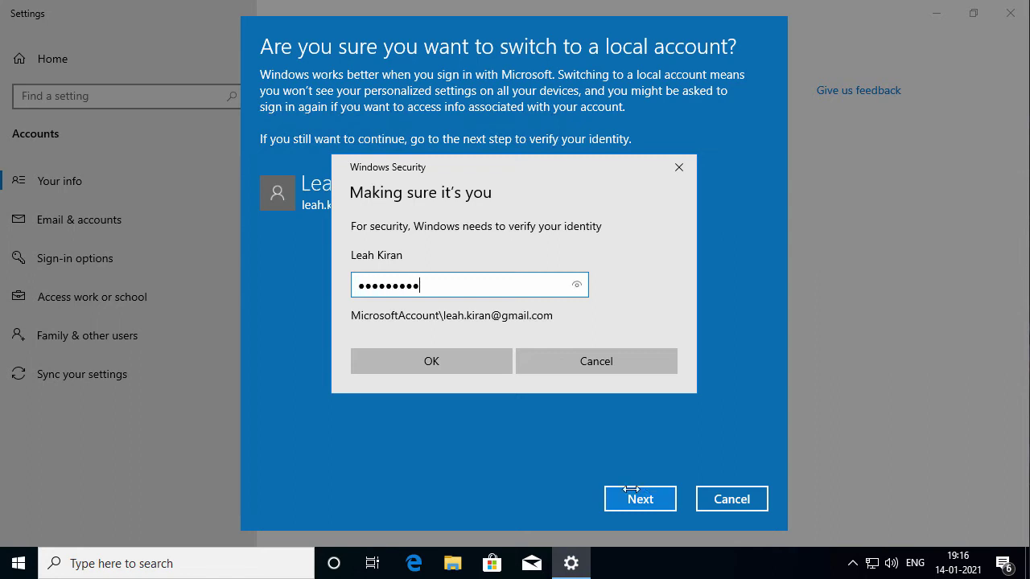
click(445, 368)
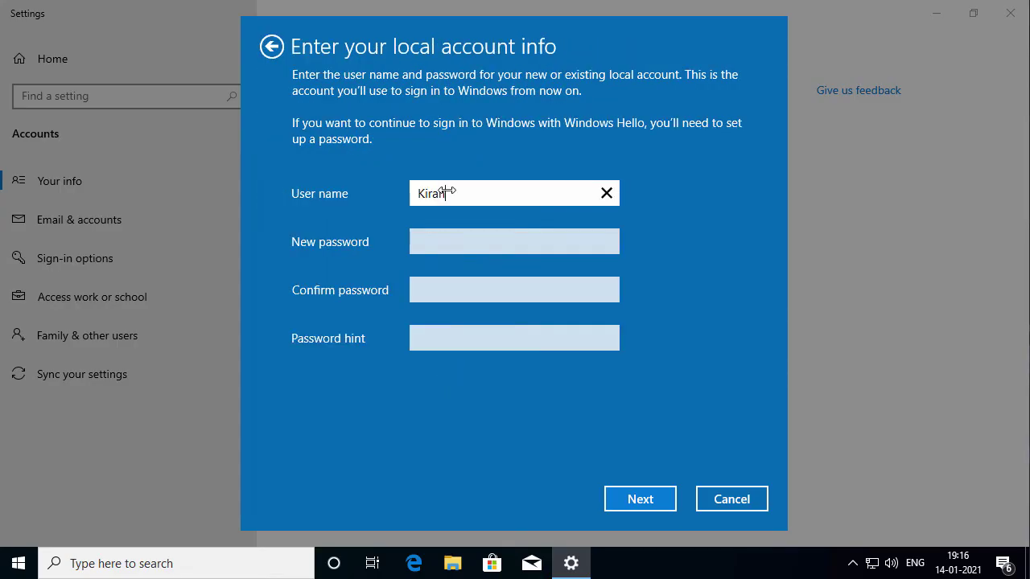
drag(446, 191, 269, 177)
key(BackSpace)
text(Dkas)
key(BackSpace)
key(BackSpace)
key(BackSpace)
key(BackSpace)
text(Daksh)
Set and confirm the local password with hint 'What is your regular password?' and continue
key(Tab)
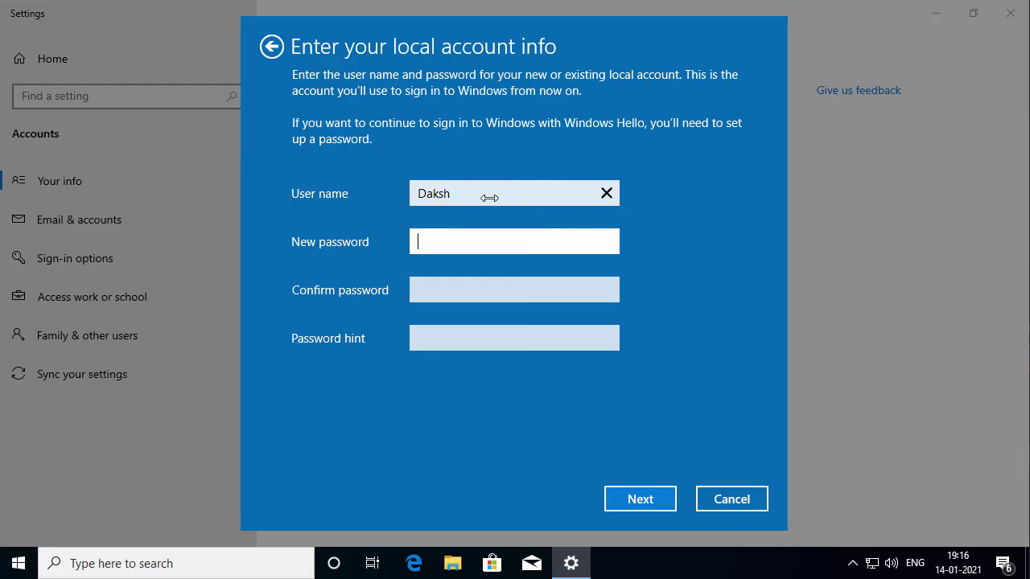
text(●●●●●●●●●)
key(Tab)
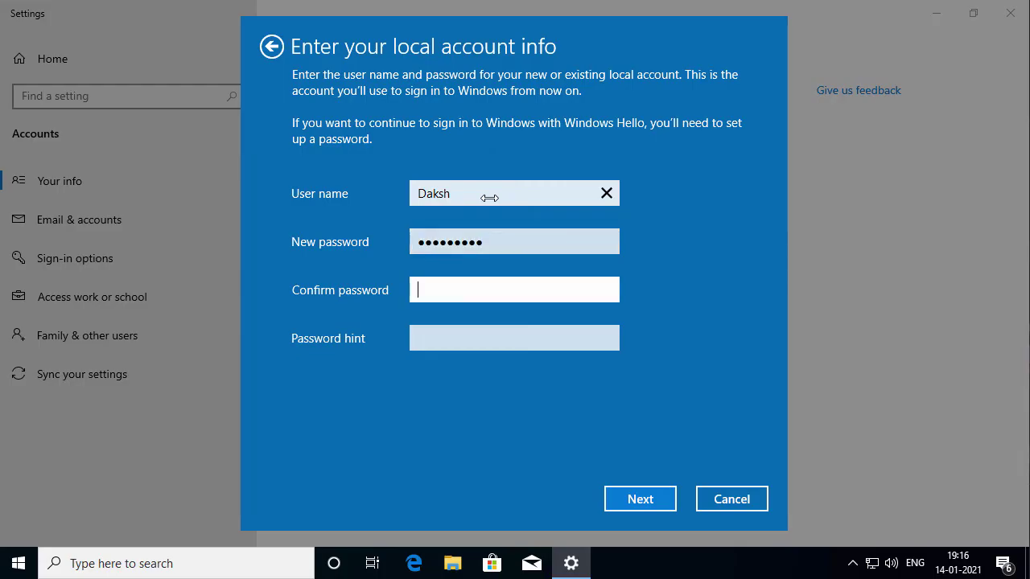
text(●●●●●●●●●)
key(Tab)
text(What is your)
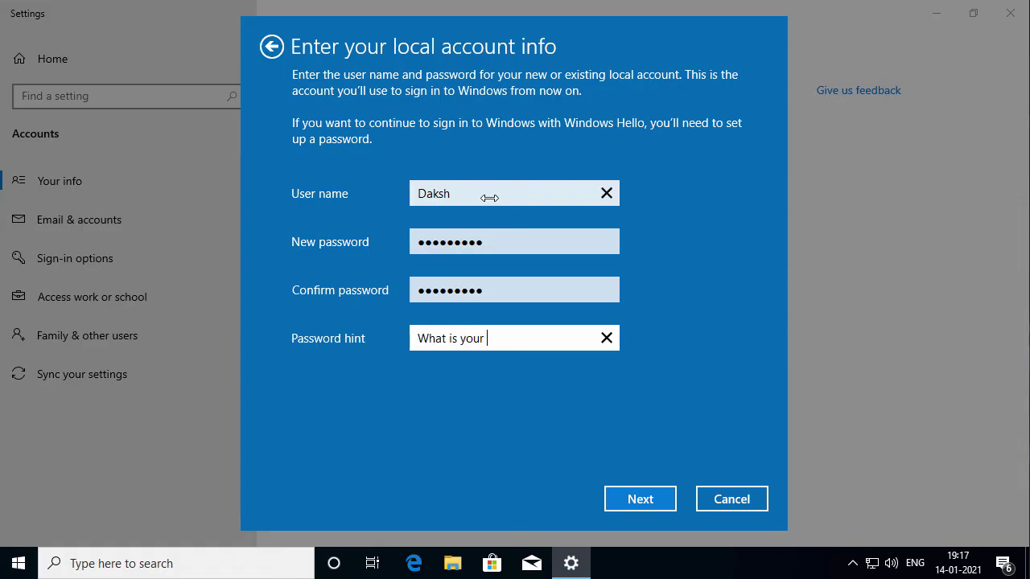
text( regular password?)
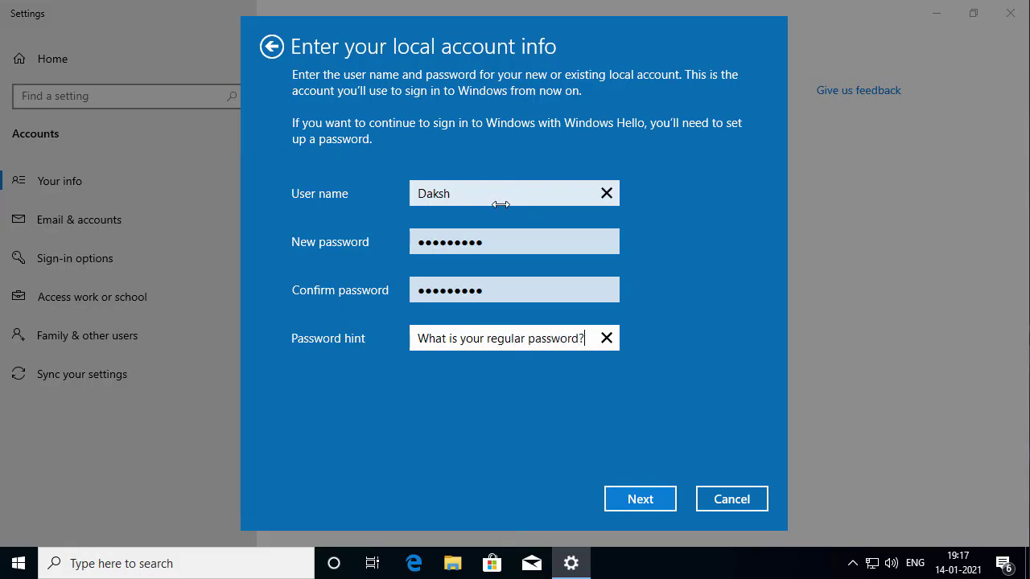
click(639, 495)
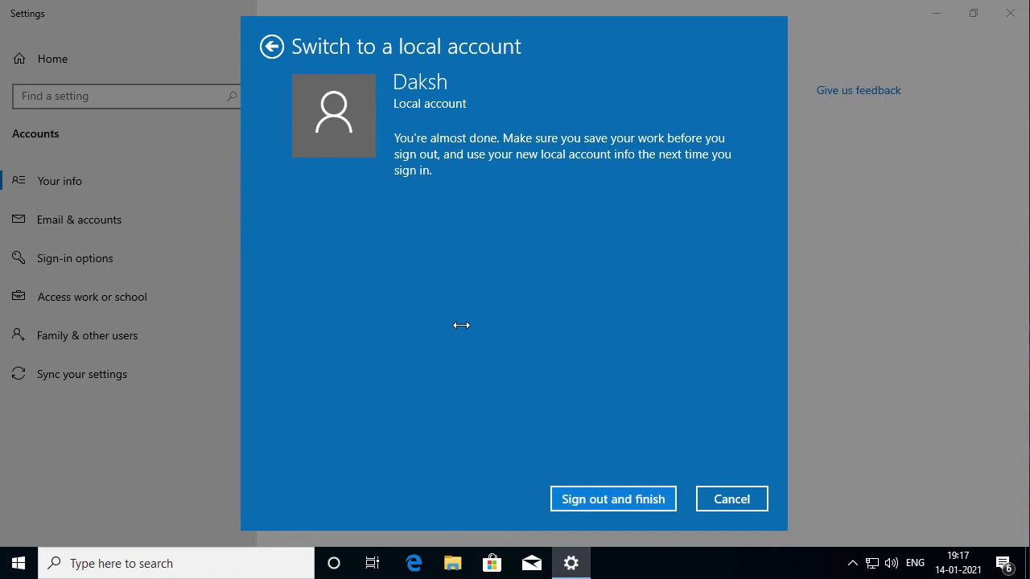
Sign out to finish the switch, then sign in with the local account password
click(617, 504)
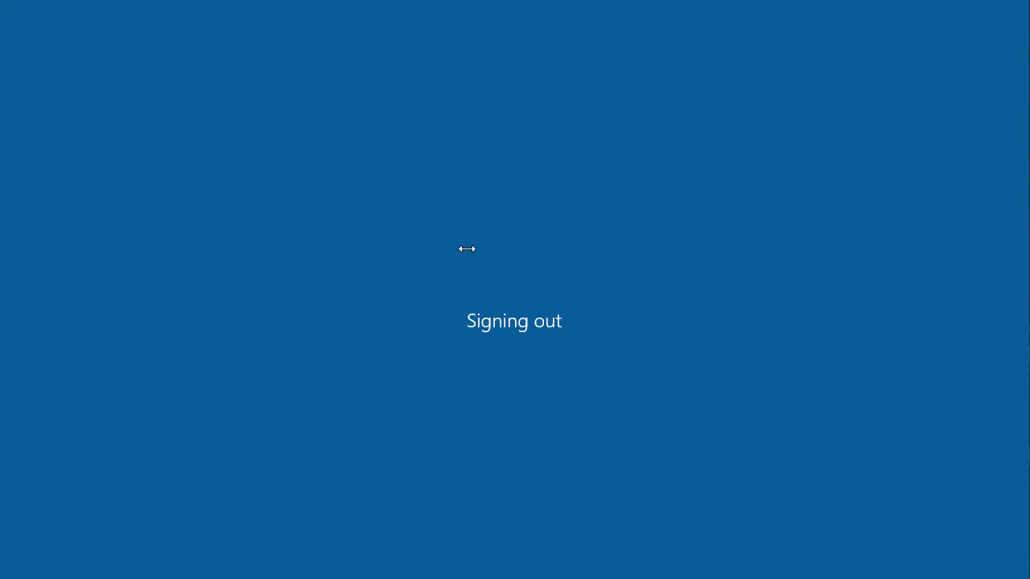
key(space)
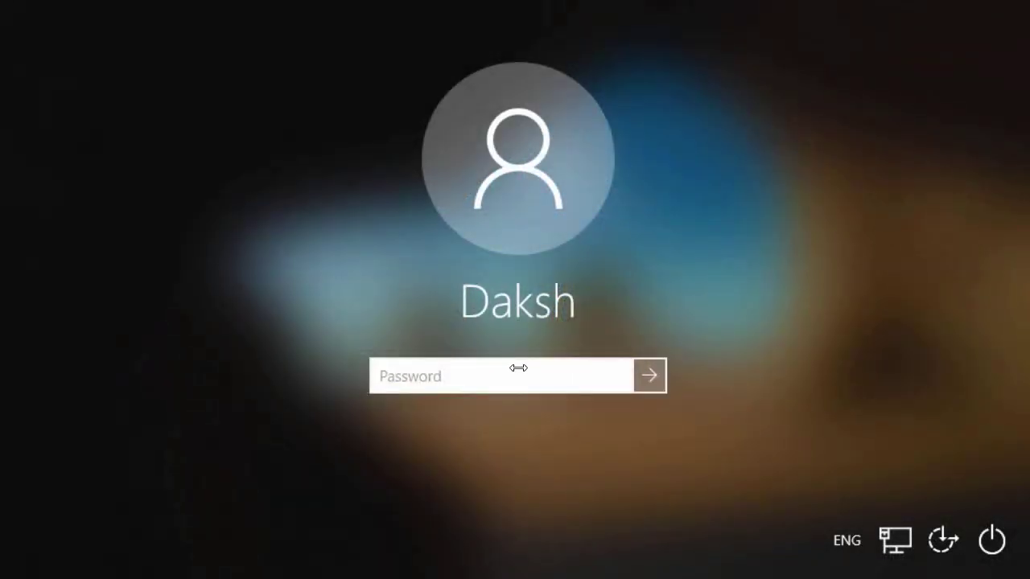
text(*********)
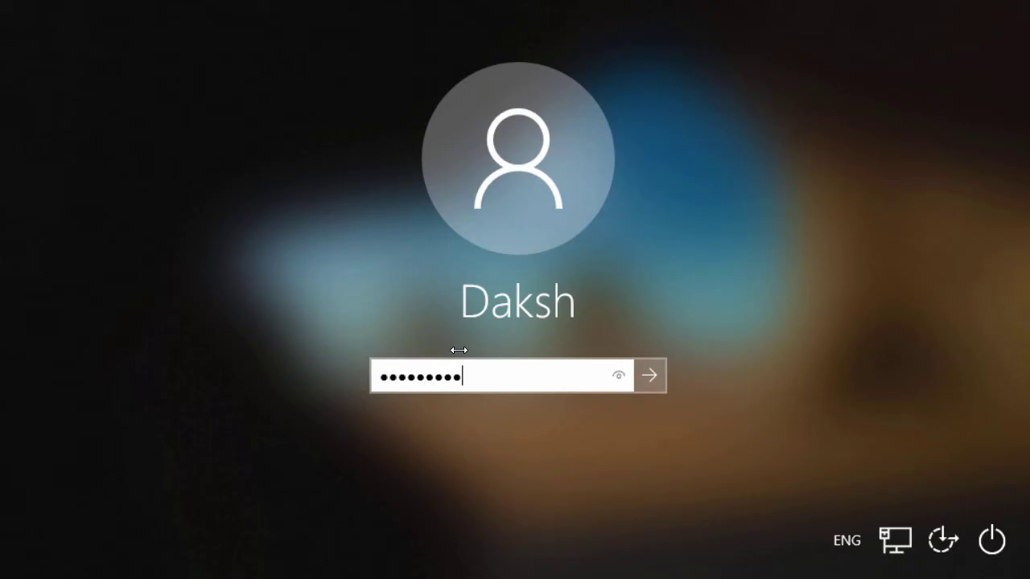
key(Return)
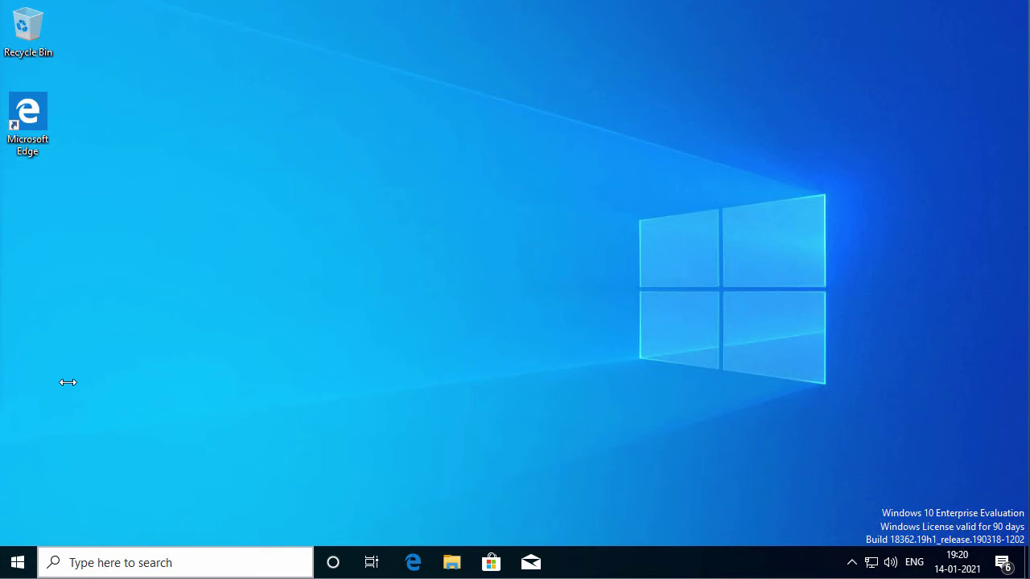
Open Your info from the Start menu account icon to confirm the Local Account with Administrator rights
click(18, 562)
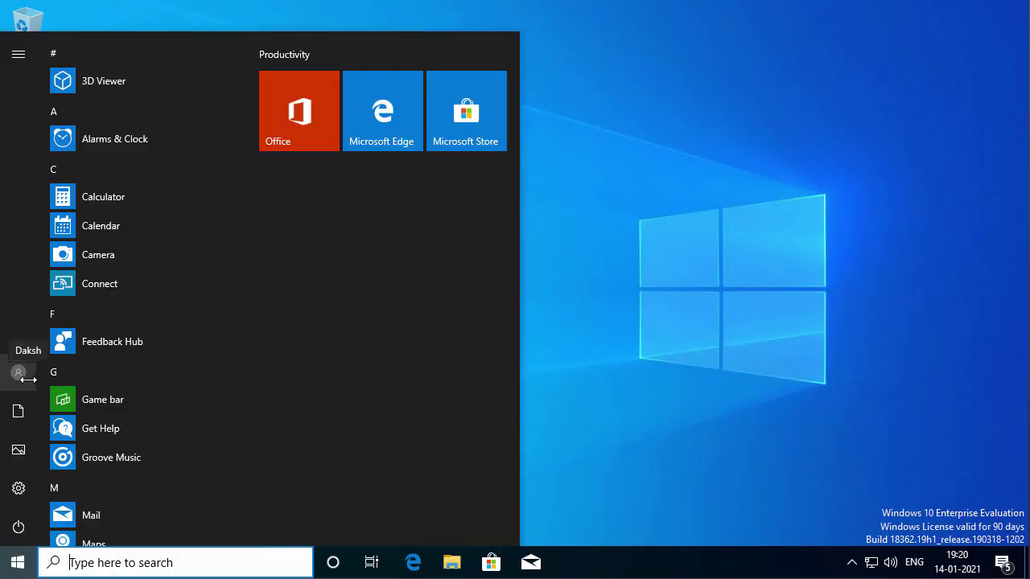
click(22, 375)
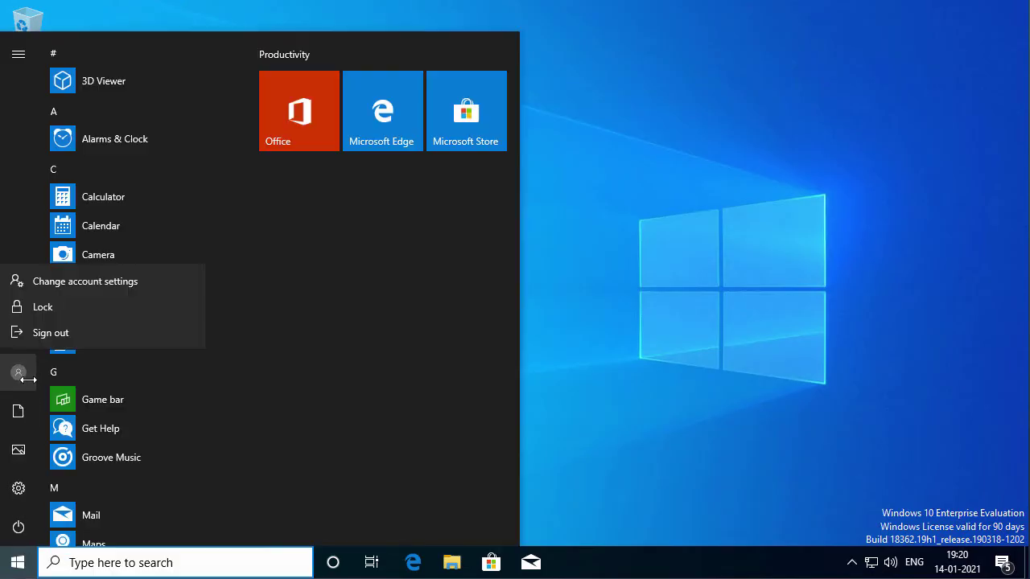
click(166, 276)
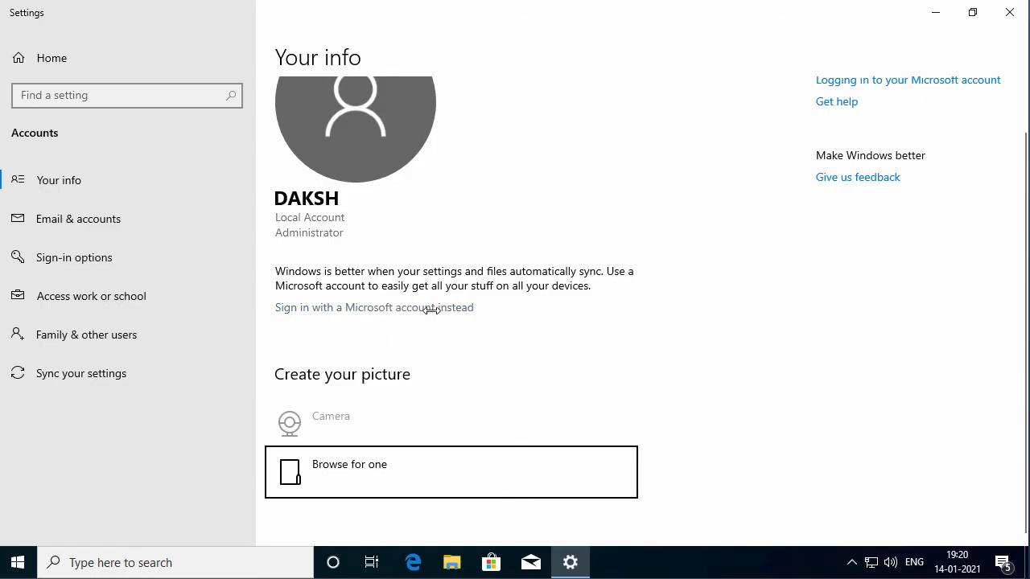
Sign in with the Microsoft account's email and password, then confirm with the current Windows password
click(370, 307)
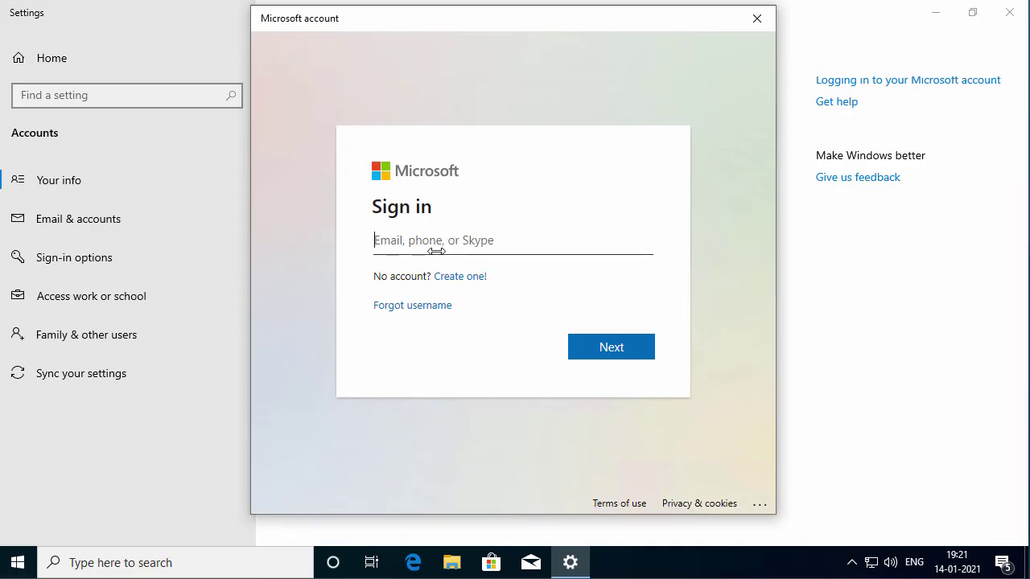
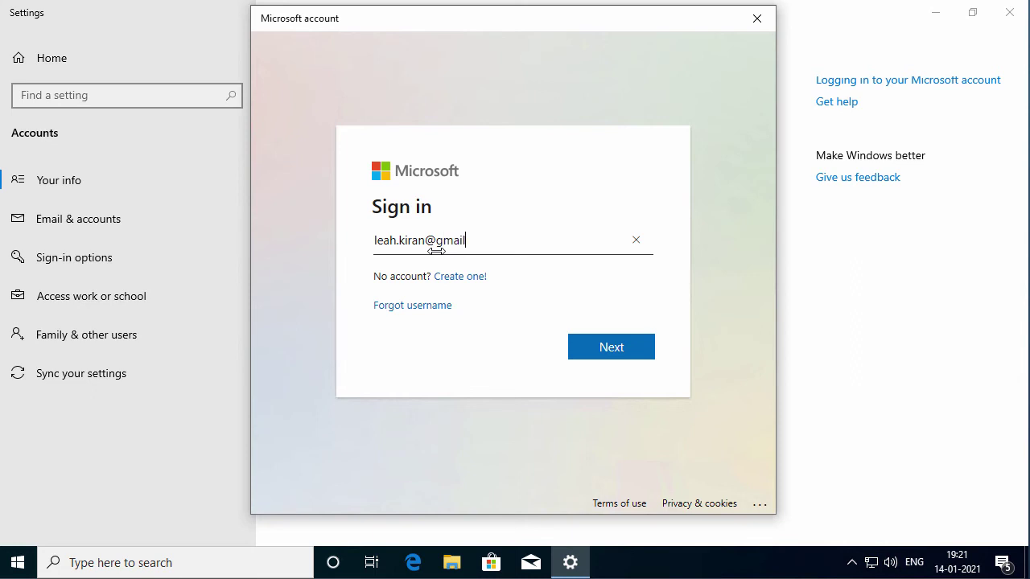
click(608, 349)
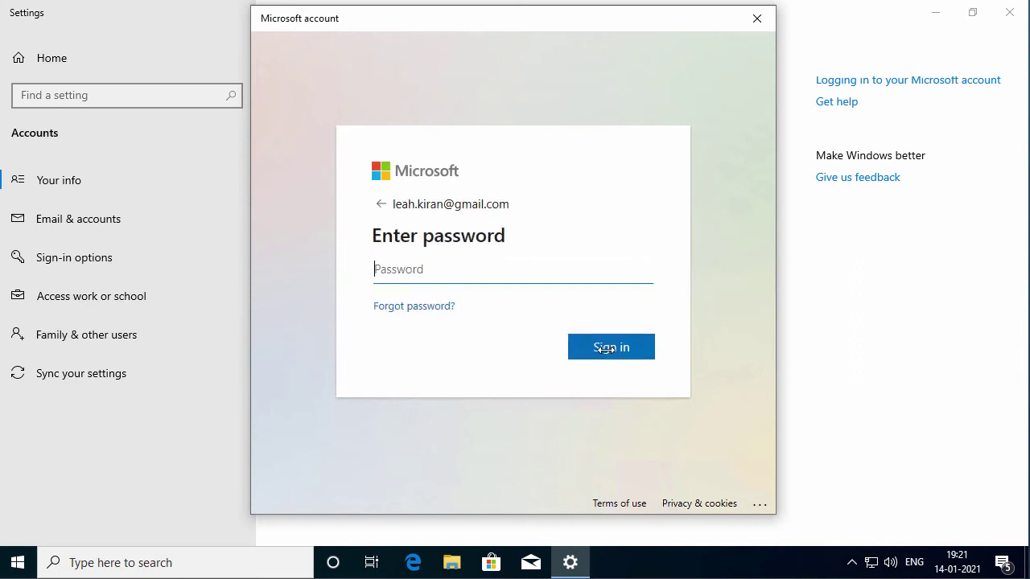
text(*********)
click(606, 347)
text(******)
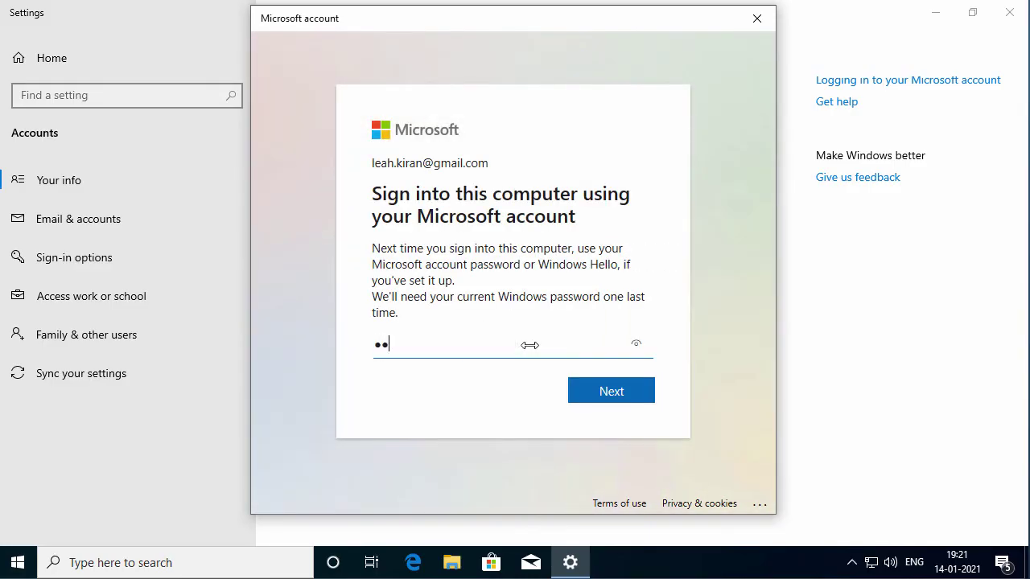
text(***)
click(607, 394)
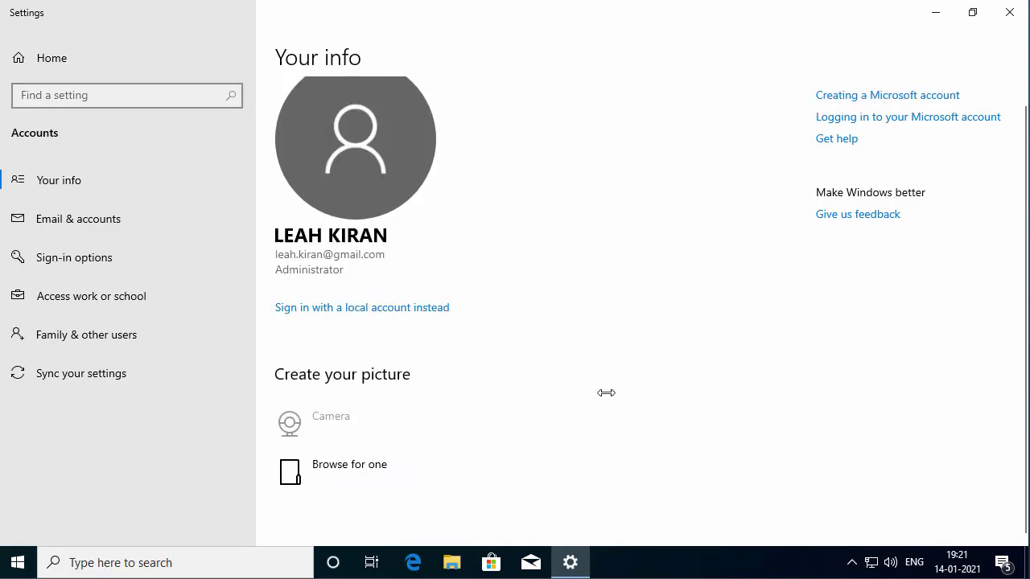
click(16, 562)
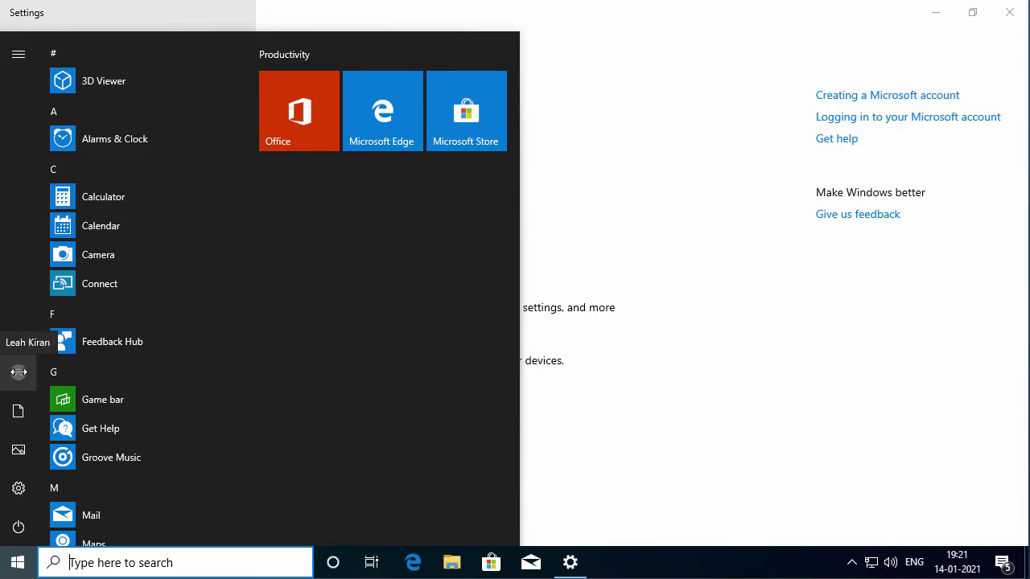
click(672, 381)
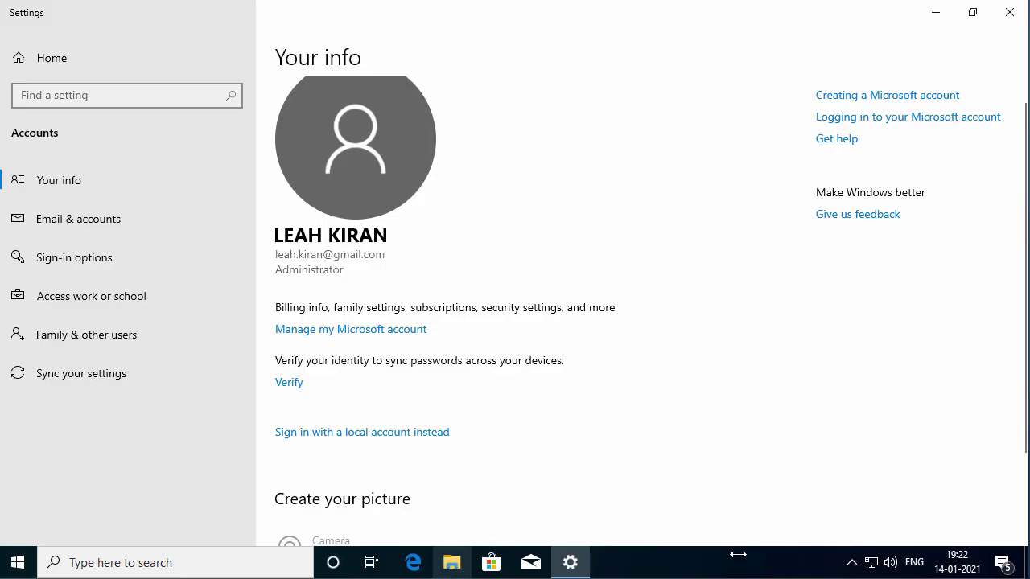
click(454, 562)
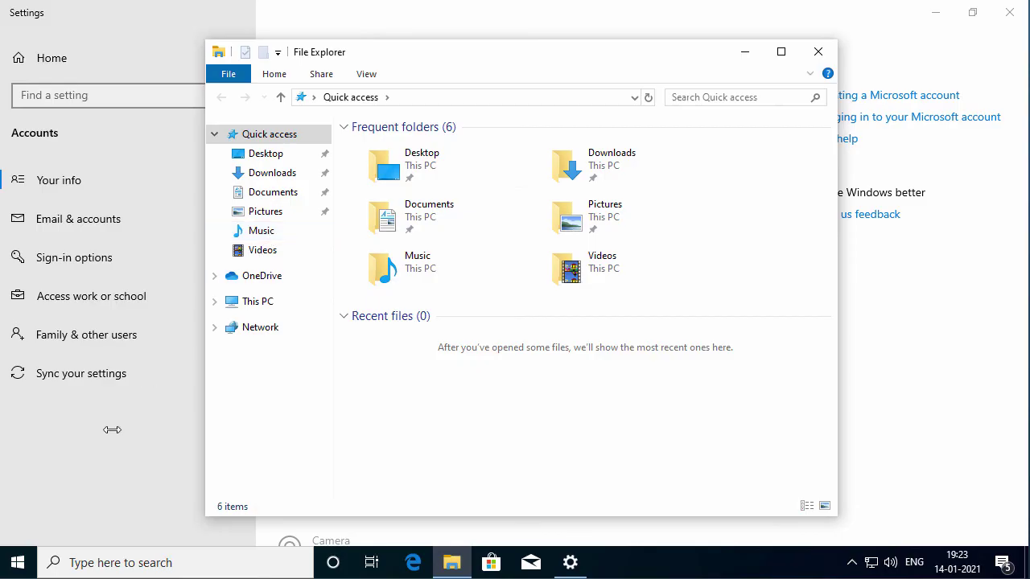
click(20, 561)
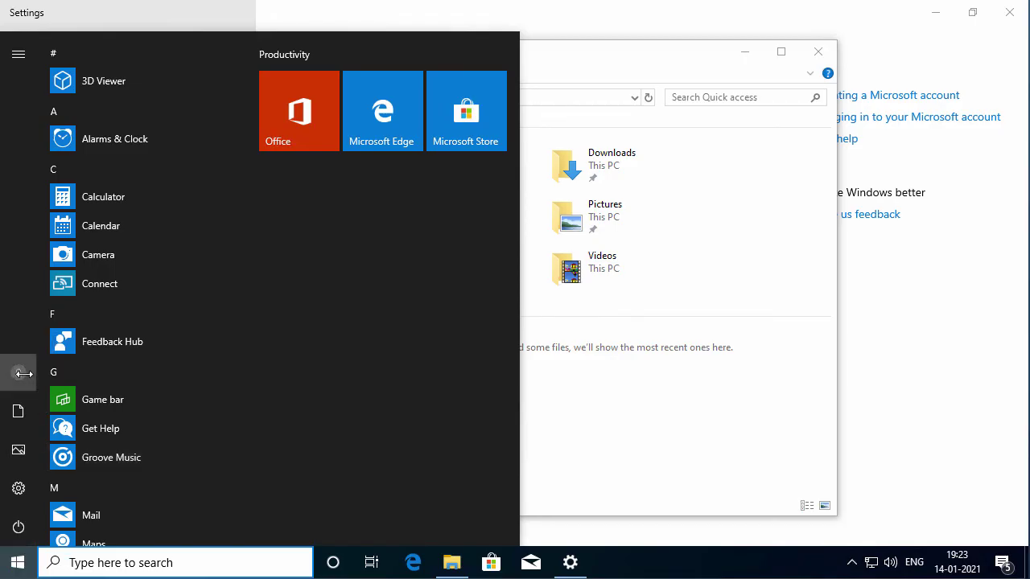
click(18, 373)
click(150, 283)
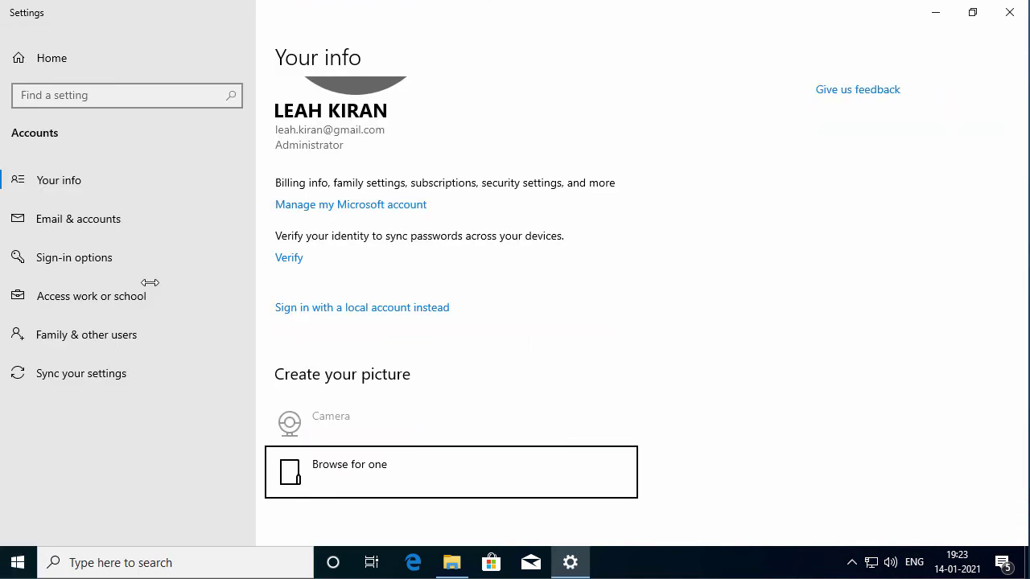
From Family & other users, add someone else without sign-in info and without a Microsoft account
click(173, 342)
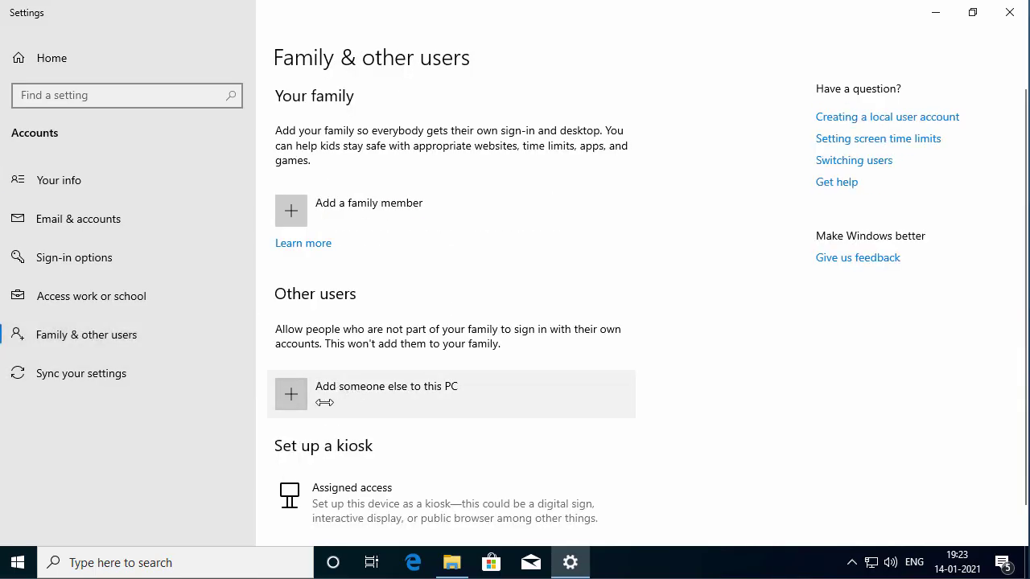
click(293, 400)
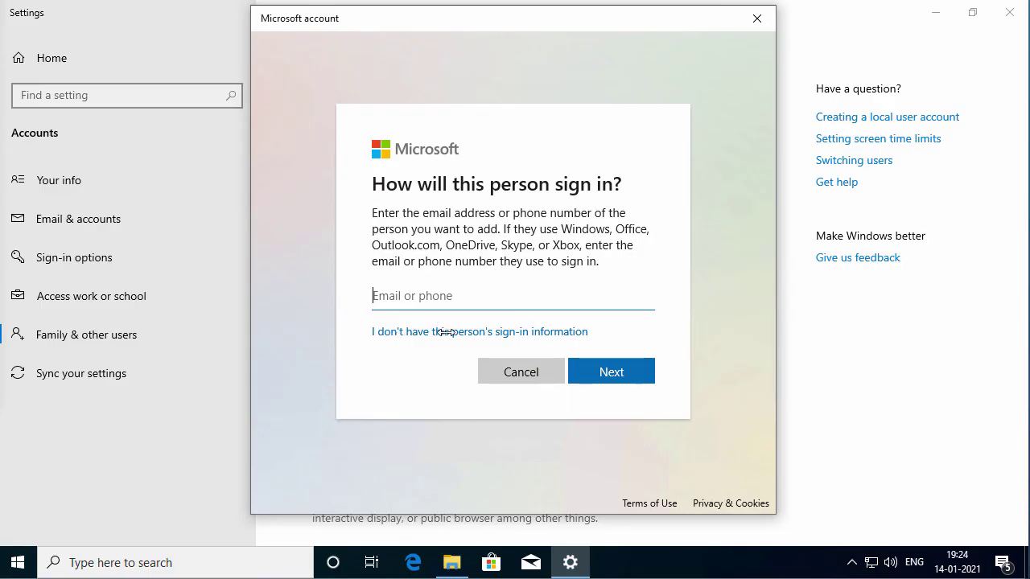
click(446, 332)
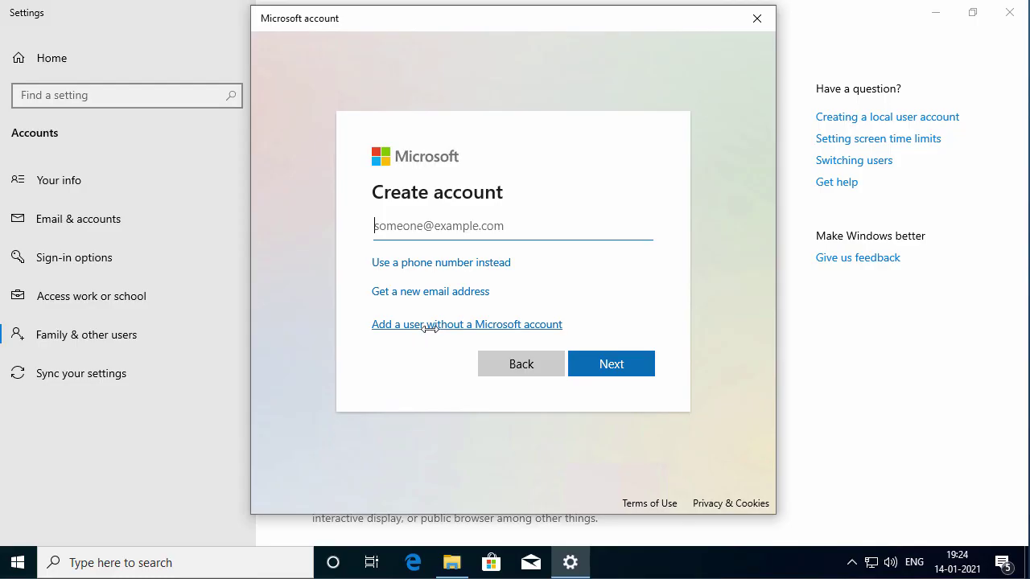
click(432, 326)
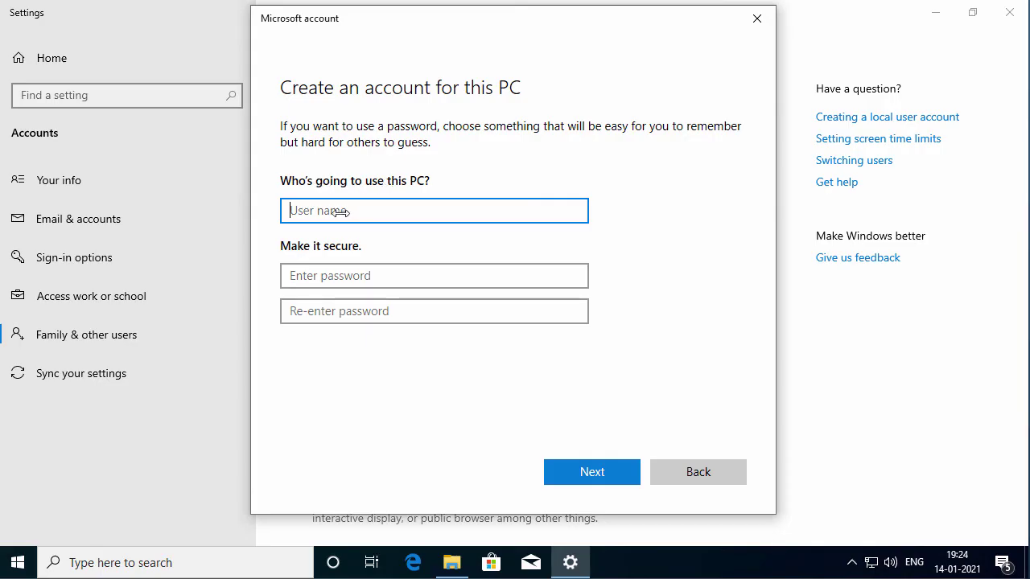
Enter the user name 'Anitha' and type the new password twice
text(Anitha)
key(Tab)
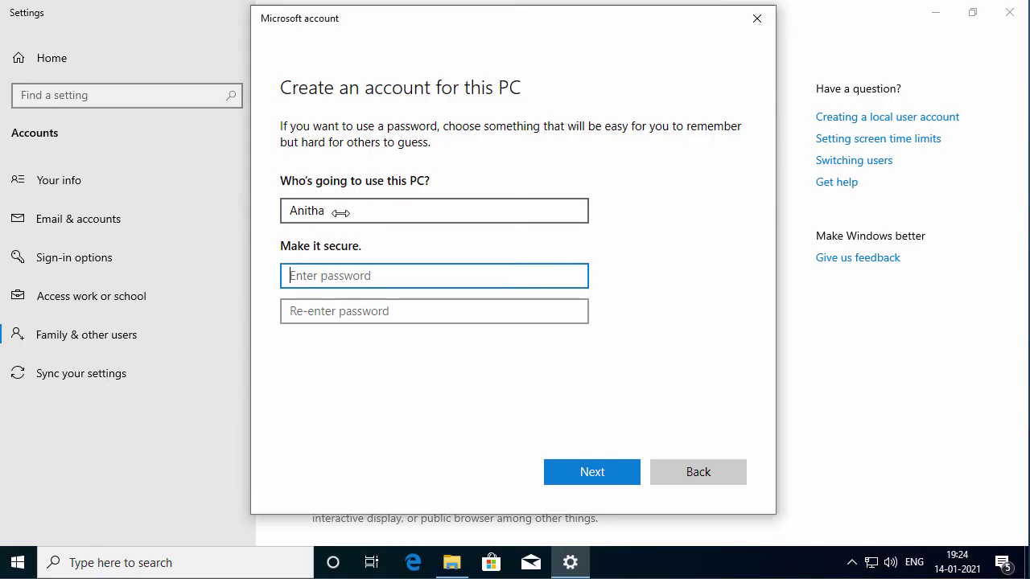
text(••••••••)
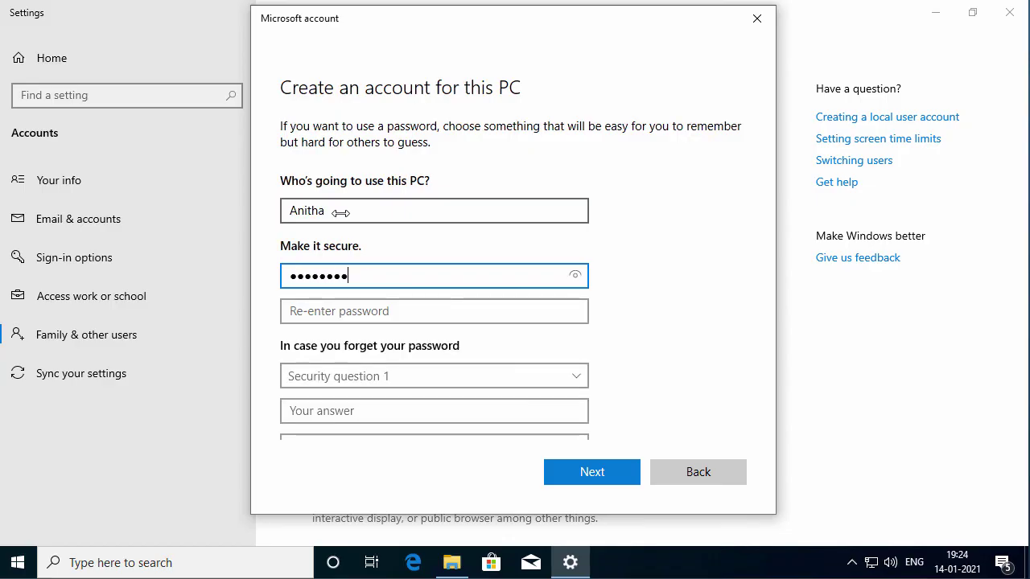
text(•)
key(Tab)
text(••••••••)
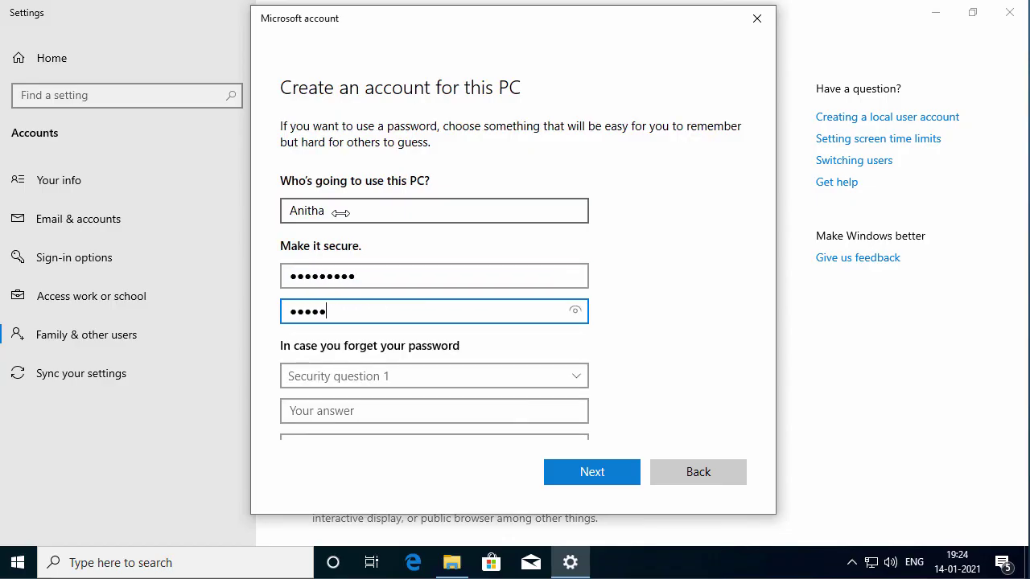
text(•)
key(Tab)
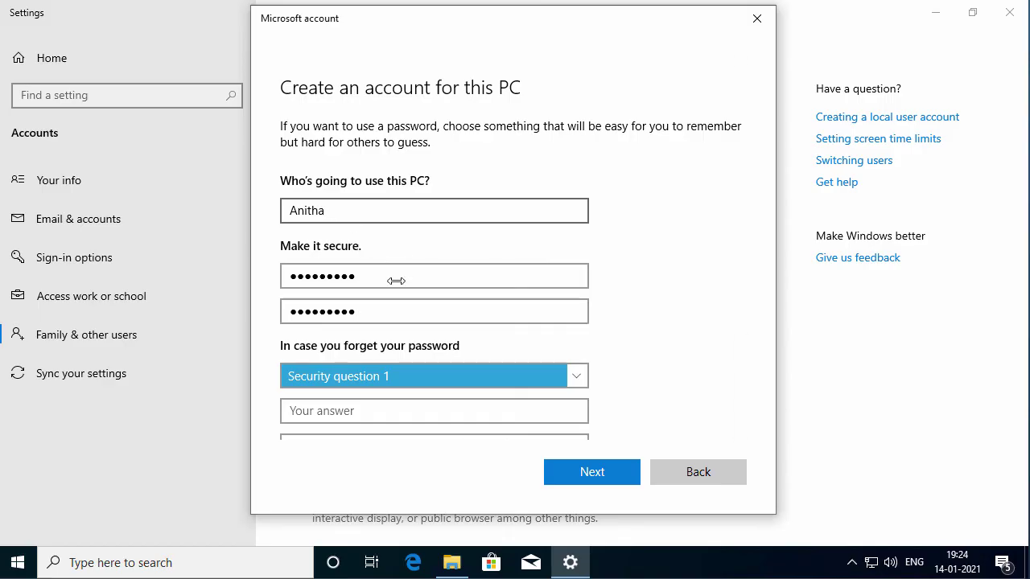
Choose and answer the birth city, first pet's name and childhood nickname security questions, then submit
click(342, 372)
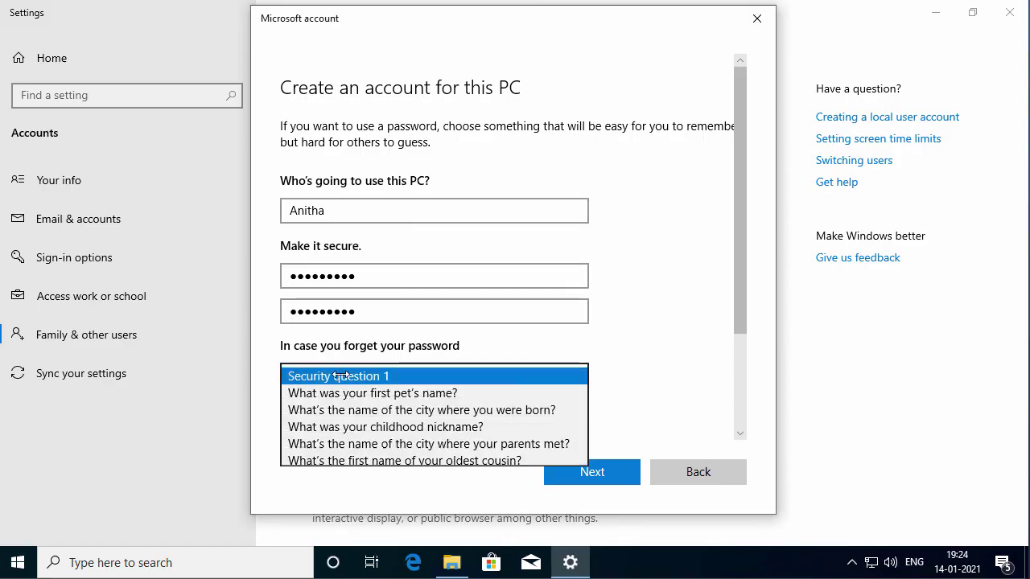
click(388, 411)
drag(730, 295, 740, 403)
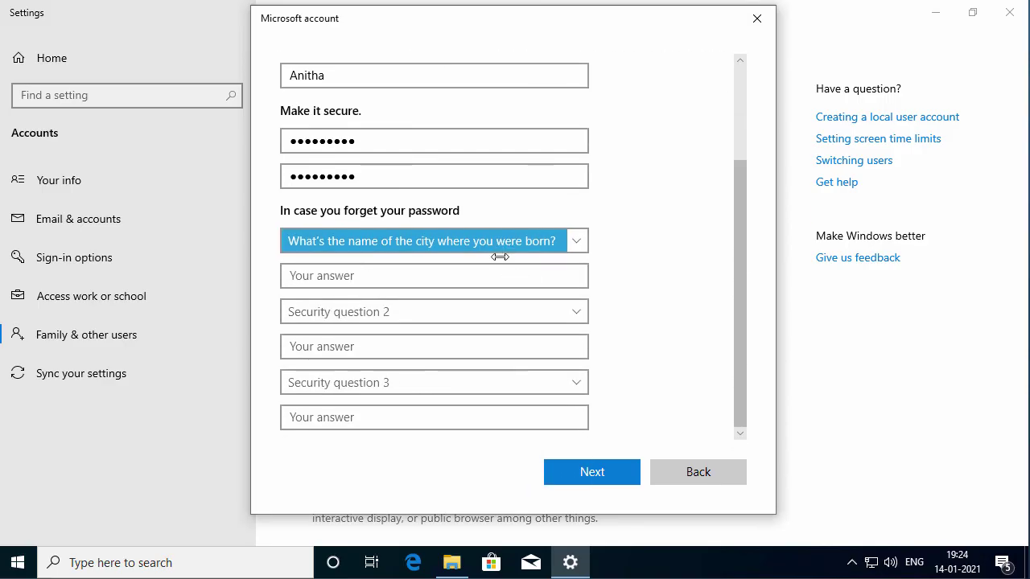
click(430, 284)
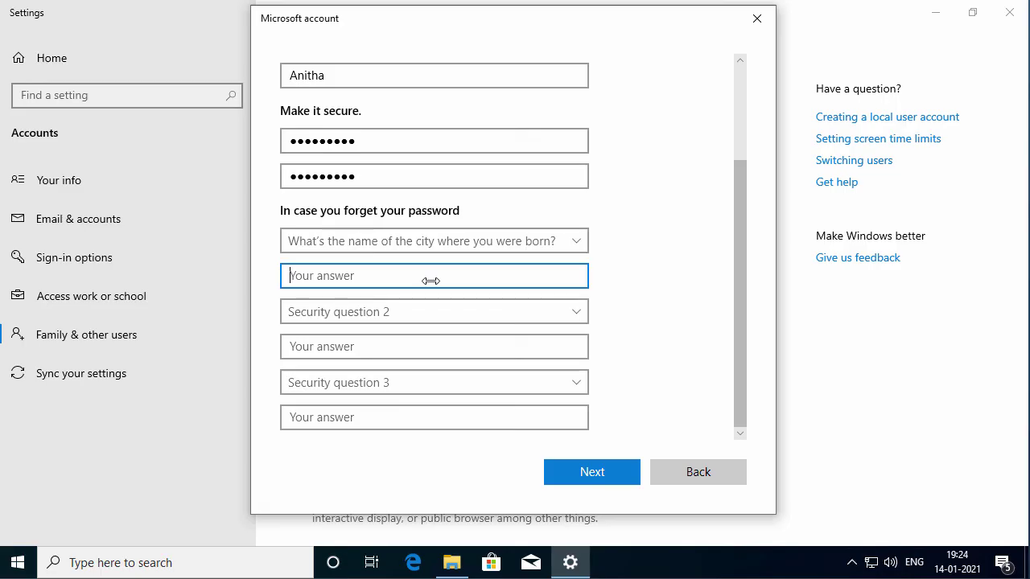
click(418, 312)
click(367, 327)
click(430, 347)
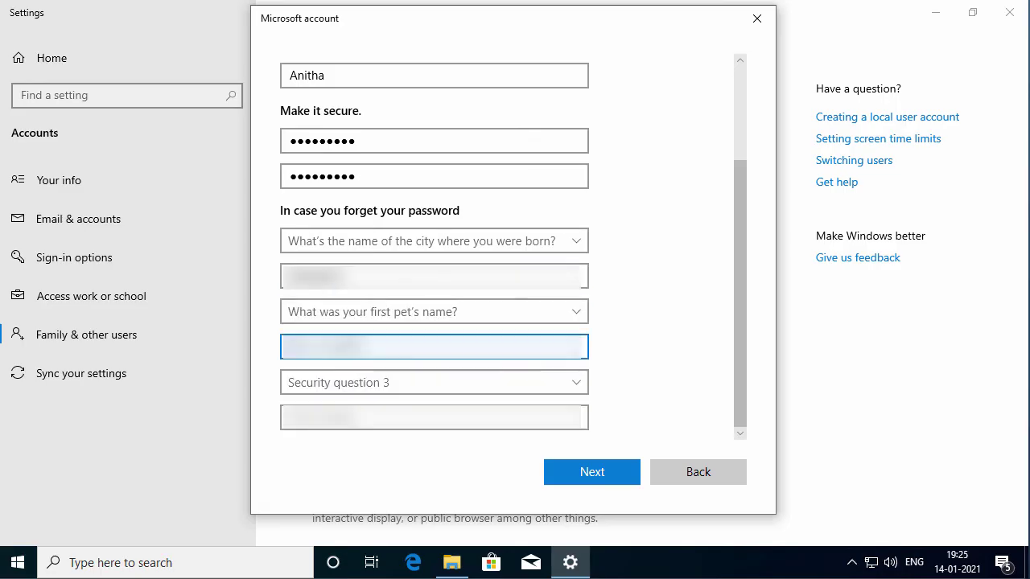
click(435, 383)
click(379, 430)
click(430, 417)
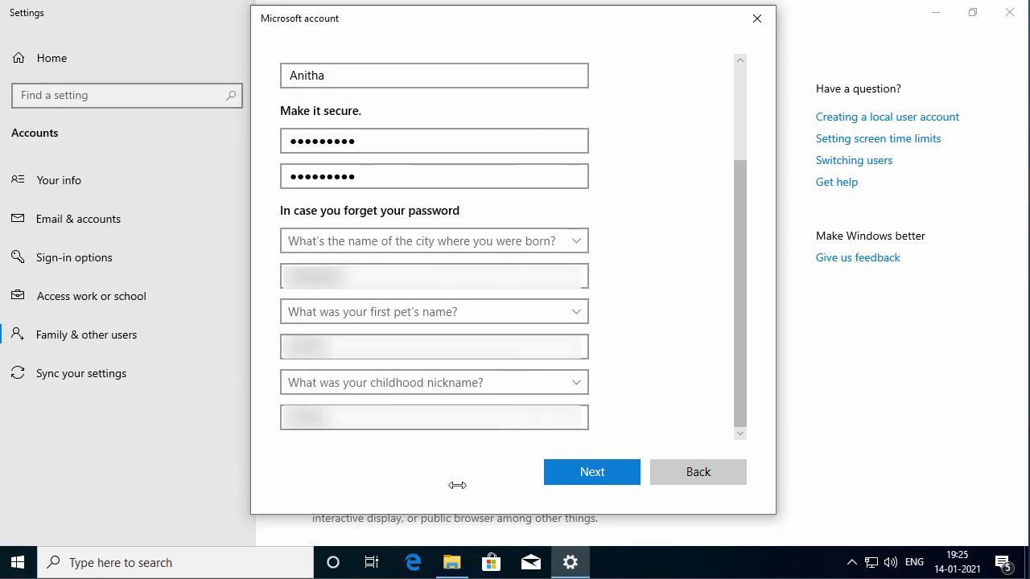
click(607, 471)
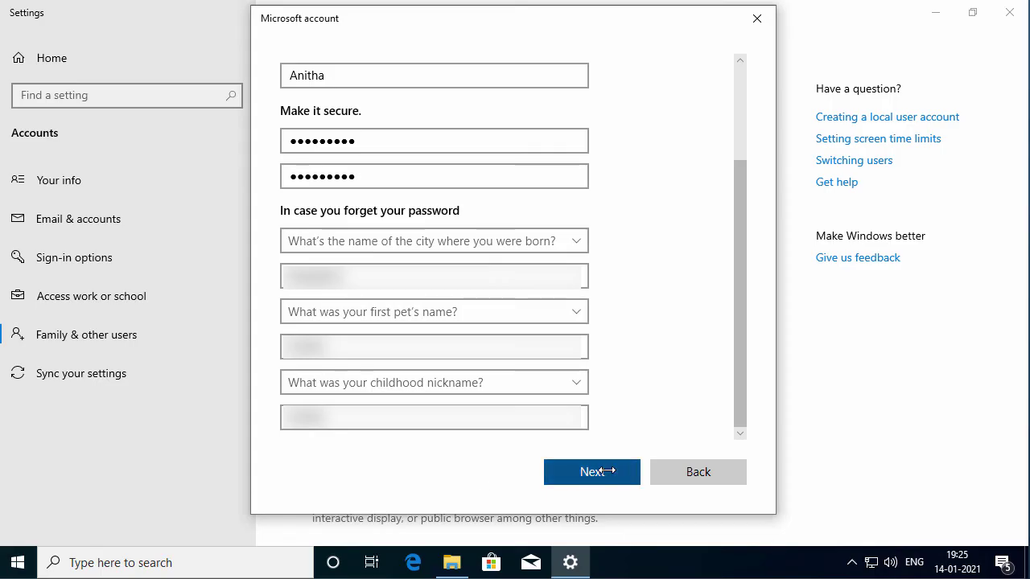